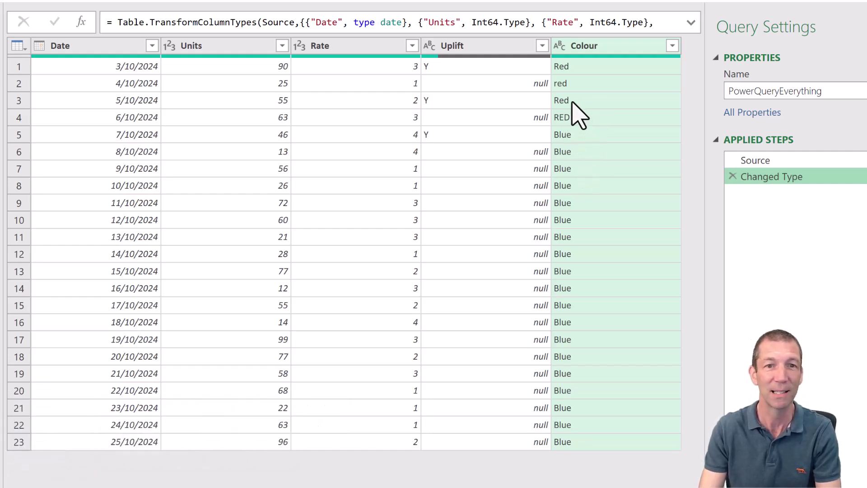
Step: Filter the Colour column to values containing RED, leaving a single matching row
left_click(672, 46)
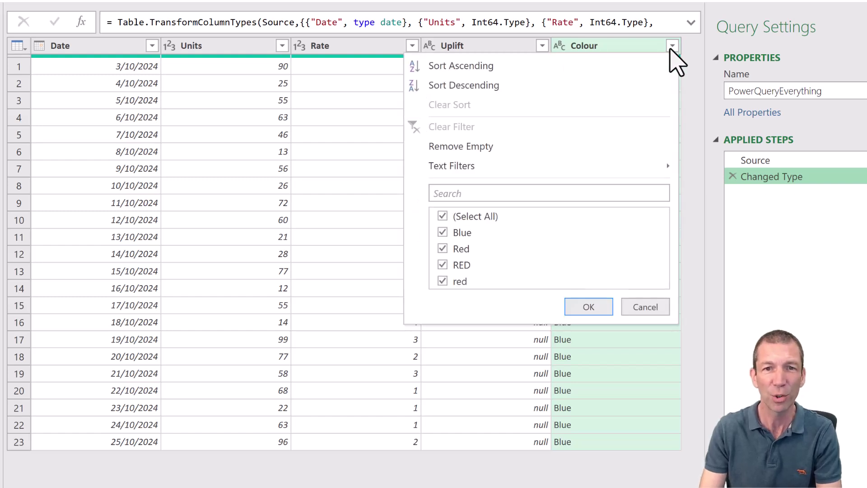
mouse_move(531, 172)
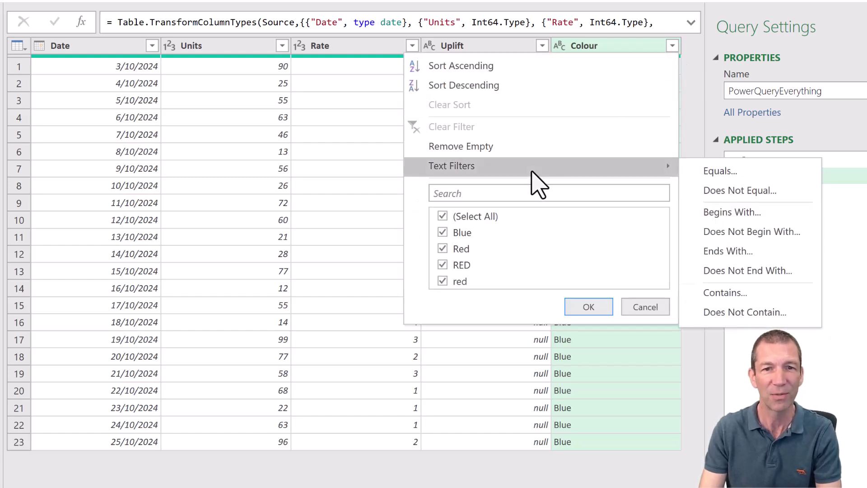
left_click(726, 292)
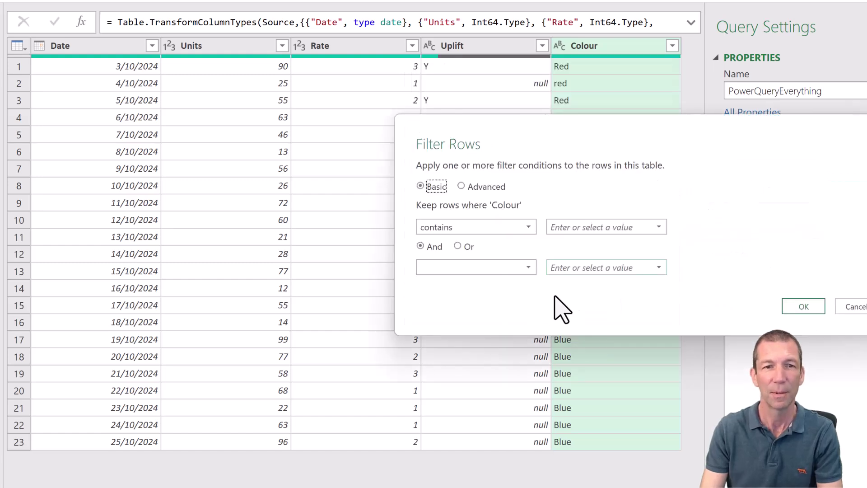
left_click(591, 228)
type("RED")
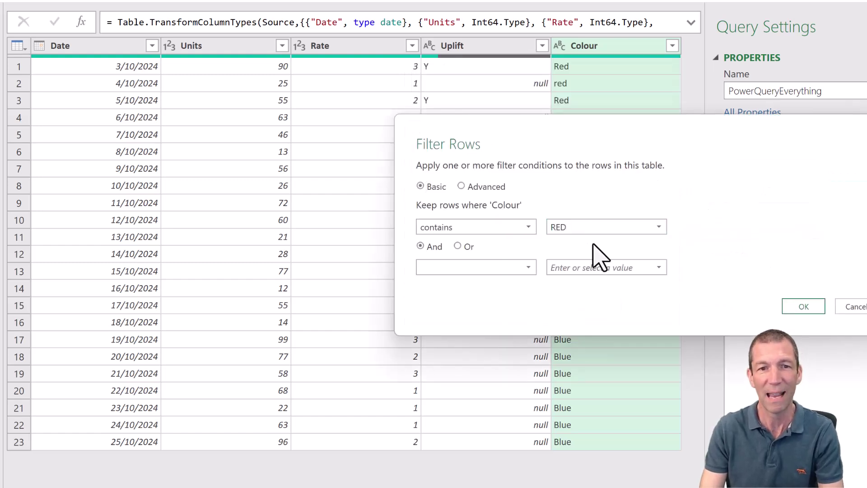
left_click(806, 307)
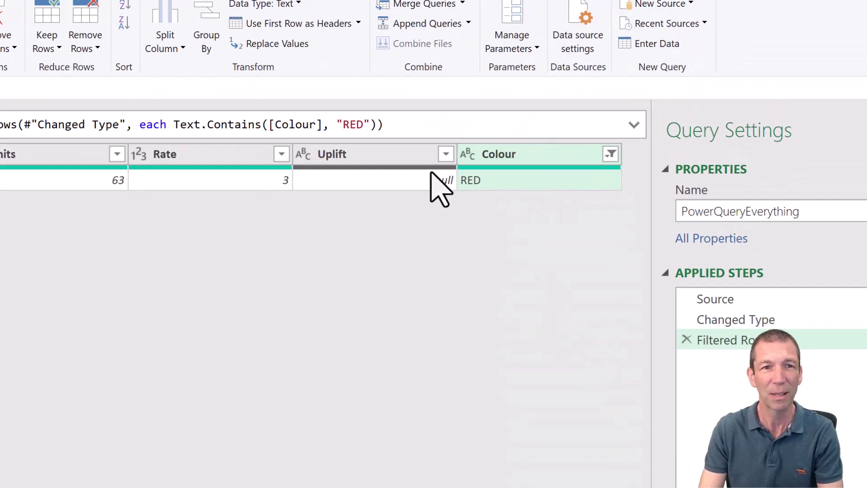
Step: Add Comparer.OrdinalIgnoreCase to the Text.Contains filter so Red, red and RED rows all match
left_click(372, 123)
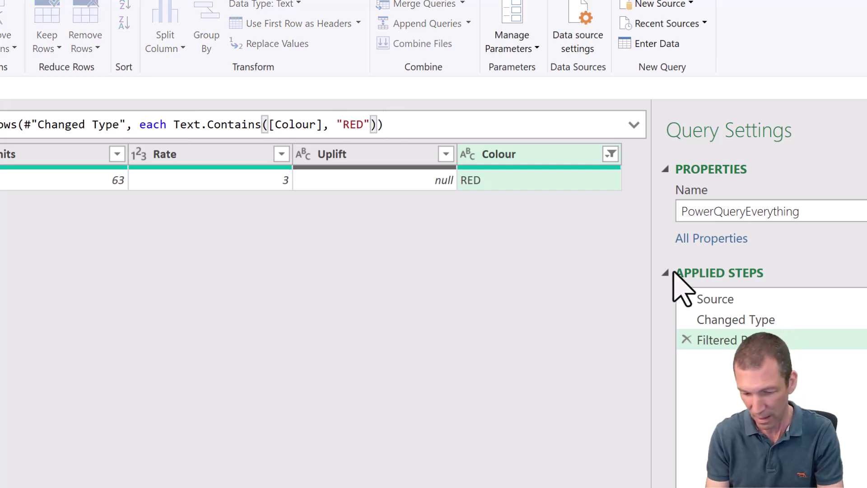
type(",")
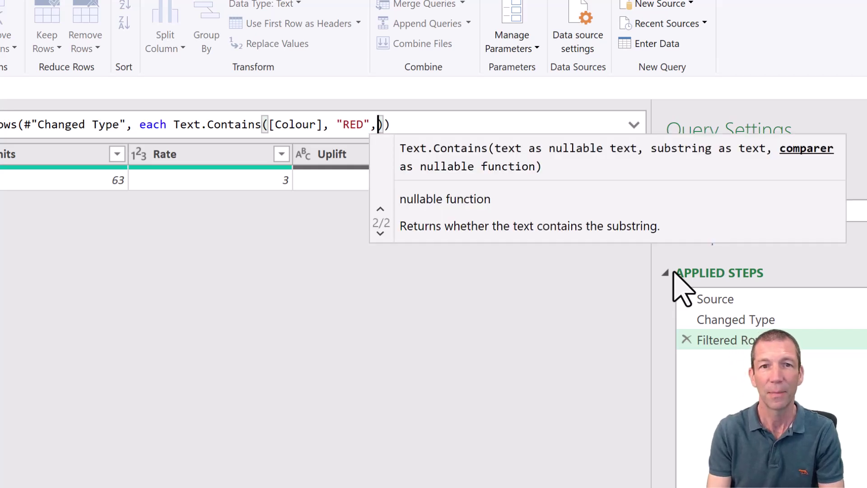
type("ingo")
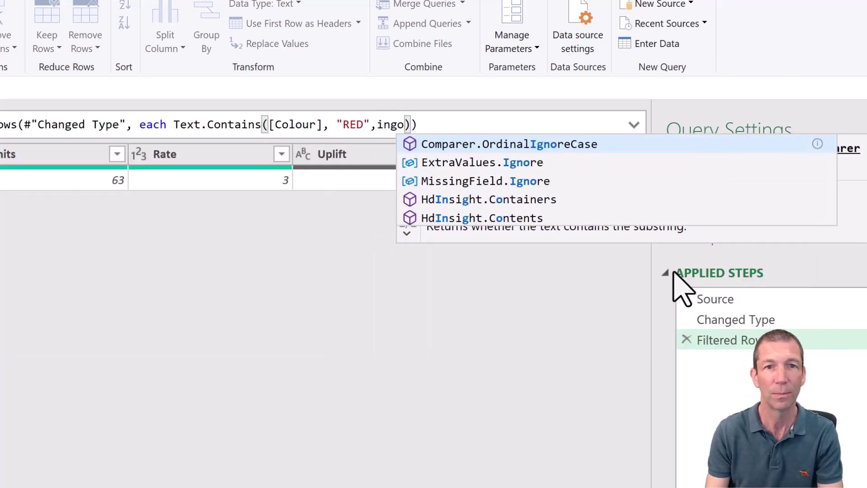
left_click(554, 145)
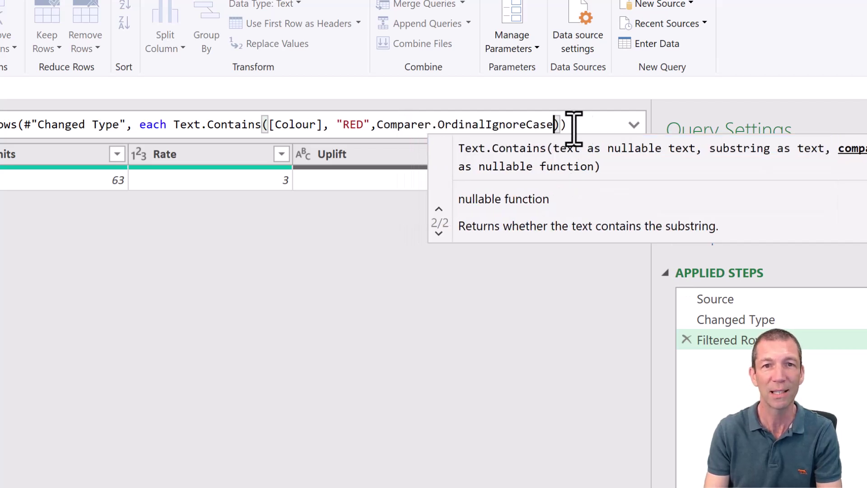
left_click(571, 129)
key("Return")
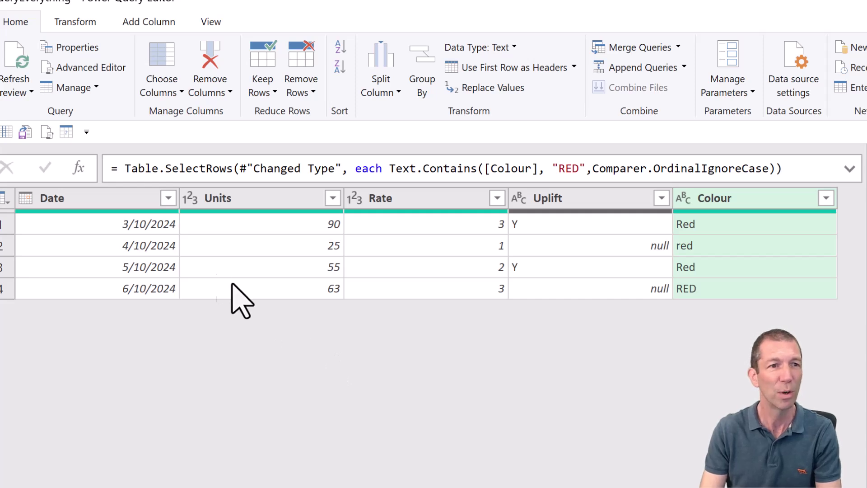
Step: Add an End of Week column from the Date column, showing 6/10/2024
left_click(117, 200)
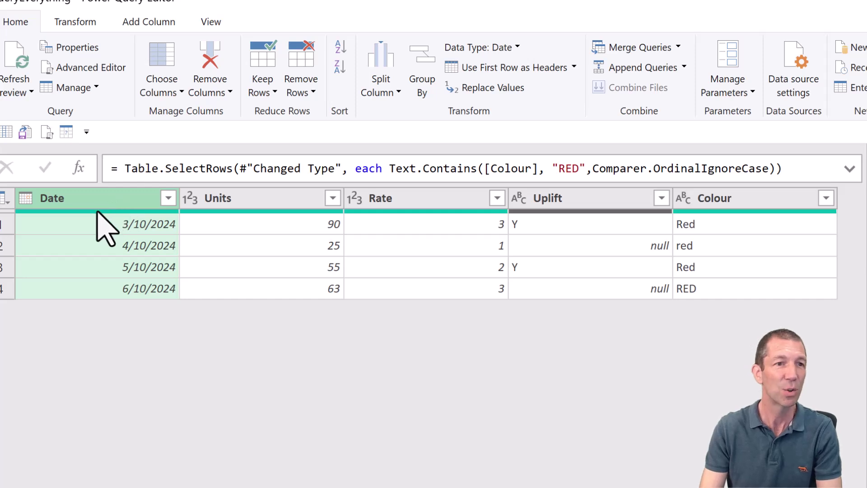
left_click(145, 23)
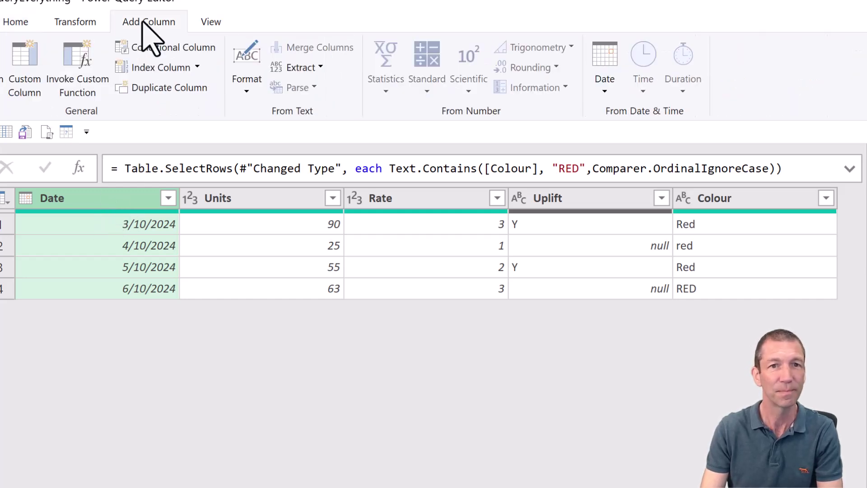
left_click(615, 81)
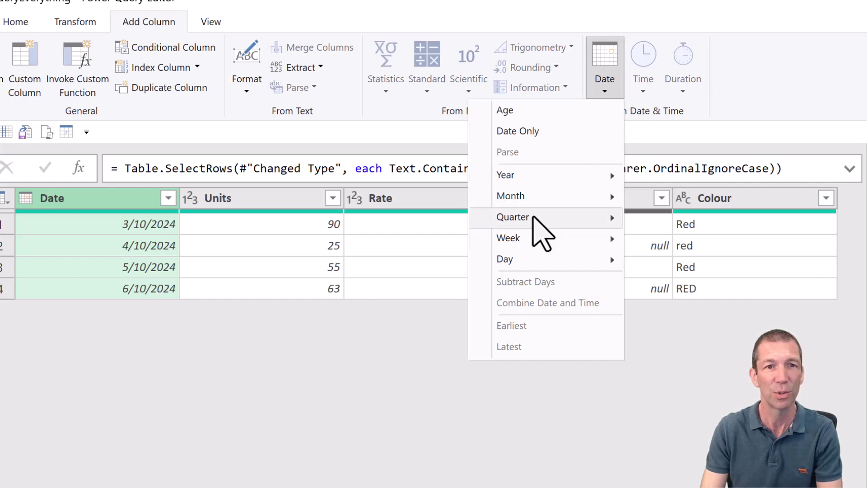
mouse_move(533, 228)
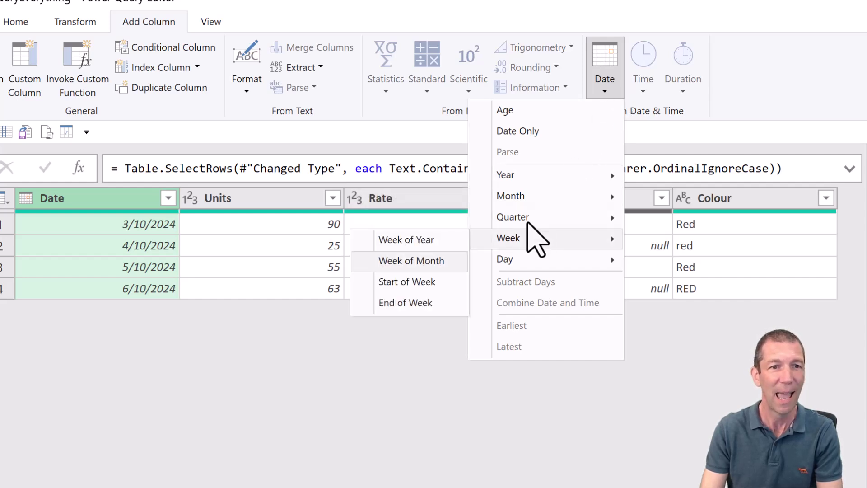
left_click(403, 309)
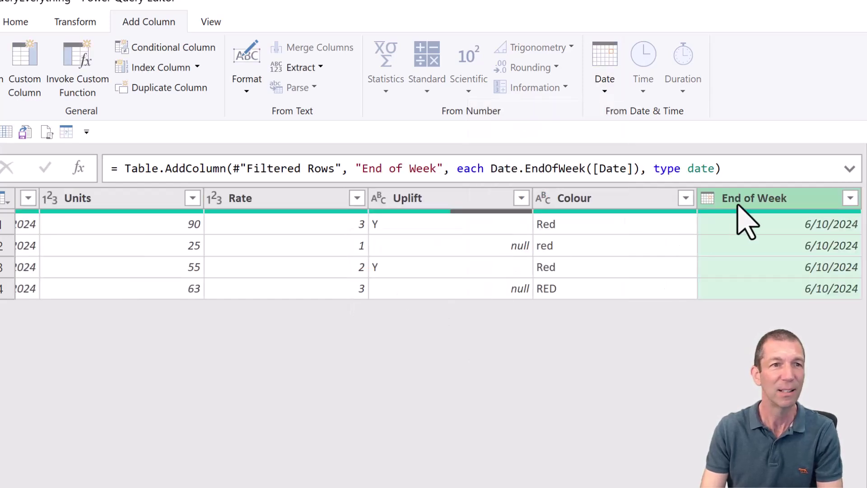
Step: Add a Day Name column from Date showing Sunday
left_click(605, 81)
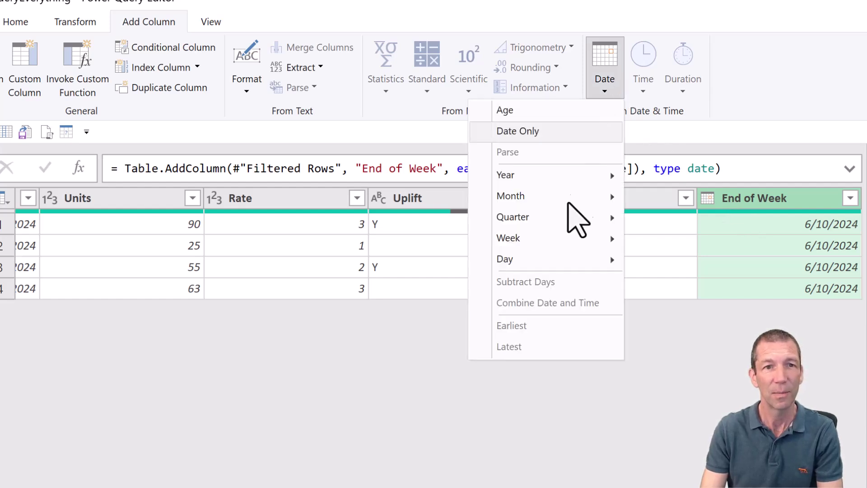
mouse_move(552, 252)
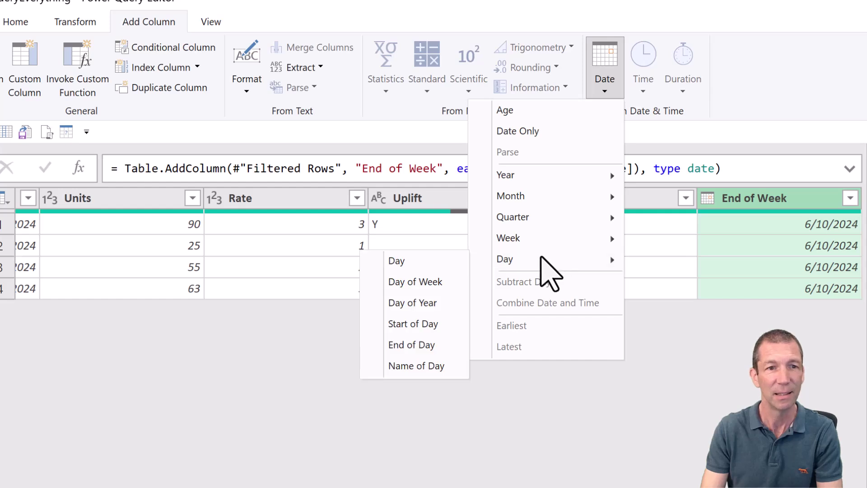
left_click(439, 367)
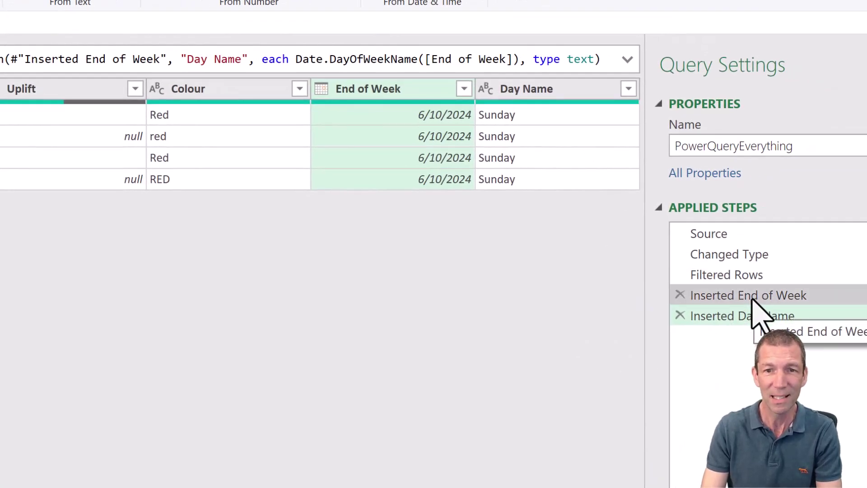
Step: Pass Day.Saturday to Date.EndOfWeek, giving 4/10/2024 and 11/10/2024, then view the Day Name step
left_click(751, 295)
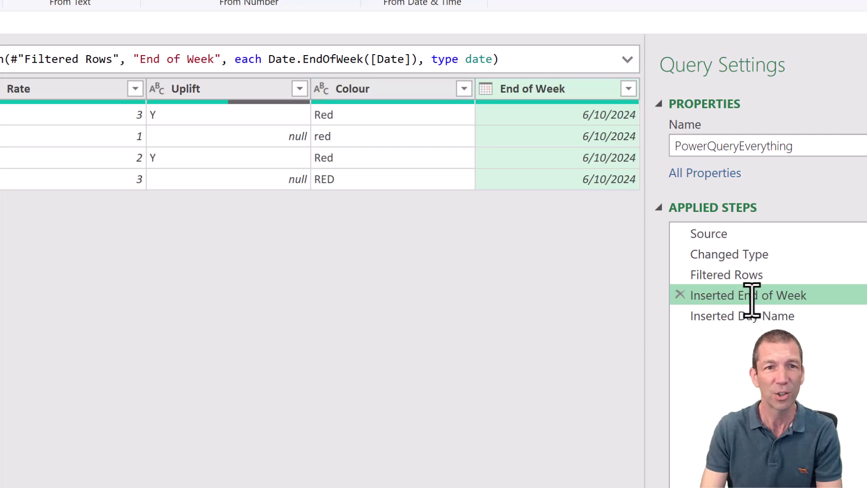
left_click(412, 59)
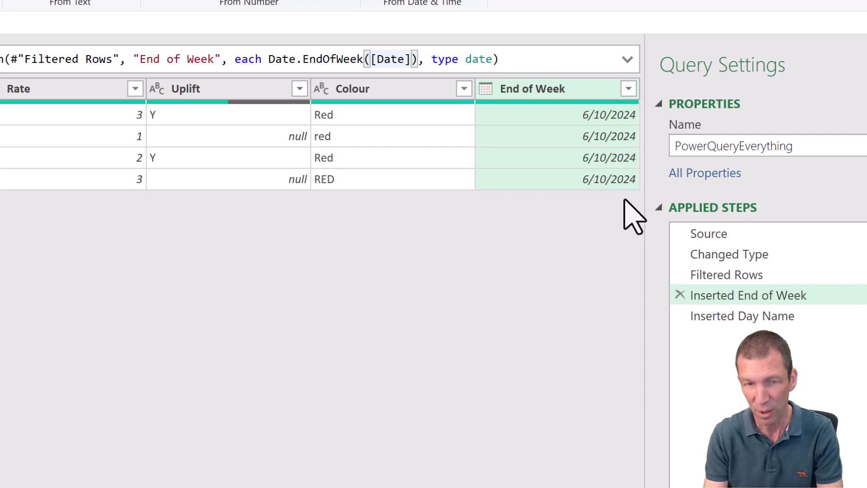
type(",day")
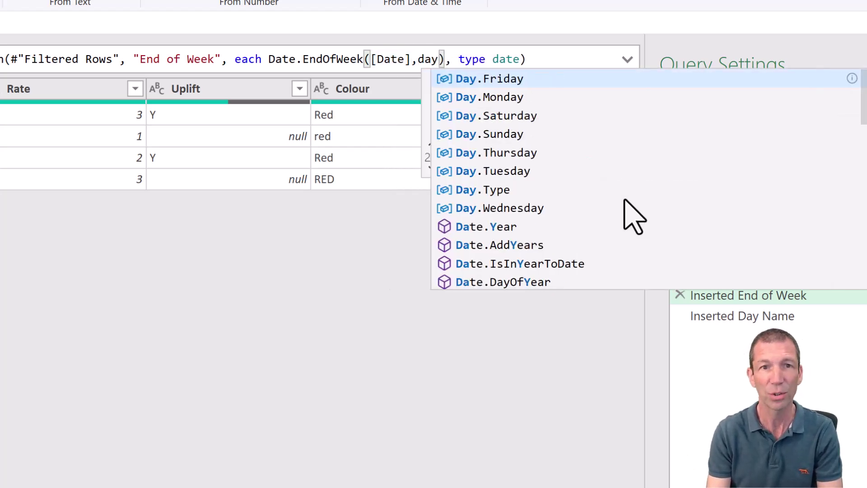
type(".")
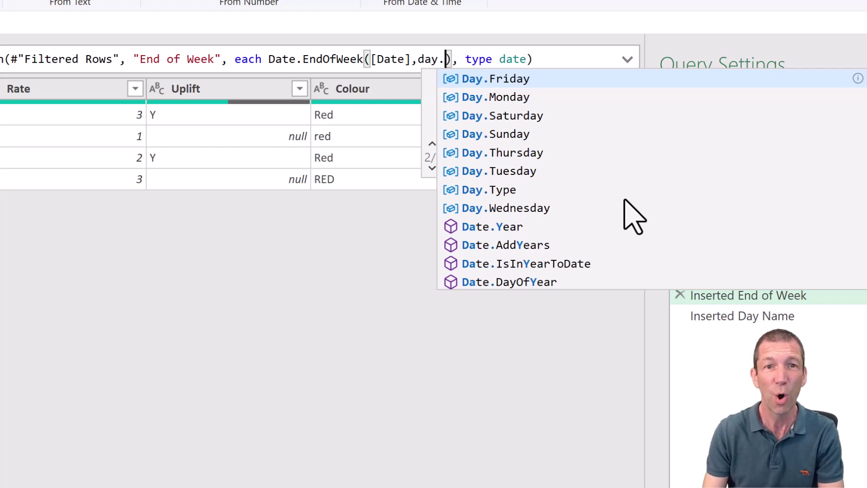
left_click(563, 78)
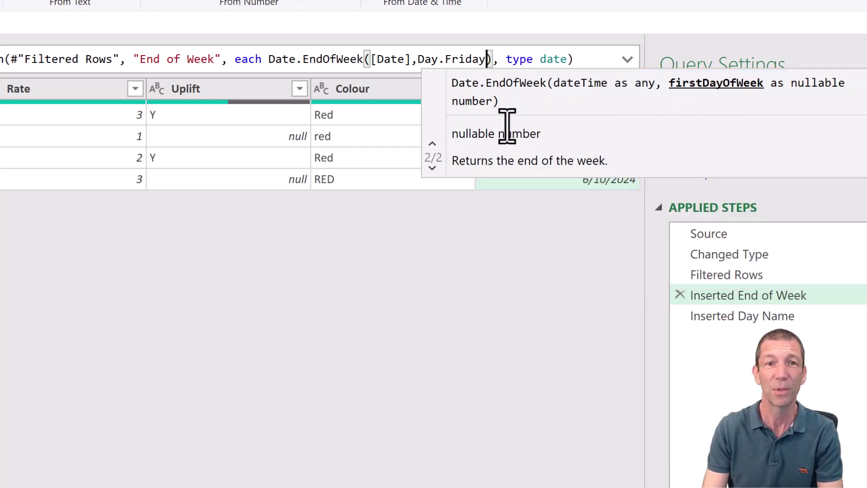
key("BackSpace")
key("BackSpace")
key("BackSpace")
key("BackSpace")
key("BackSpace")
key("BackSpace")
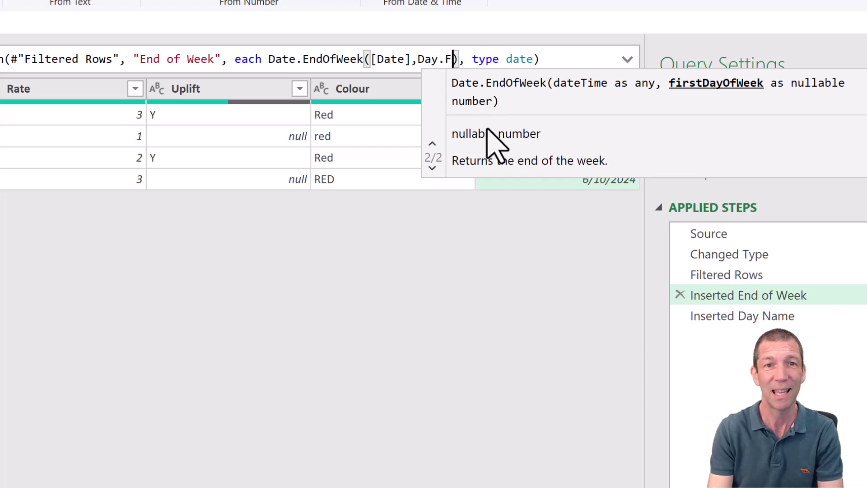
type("S")
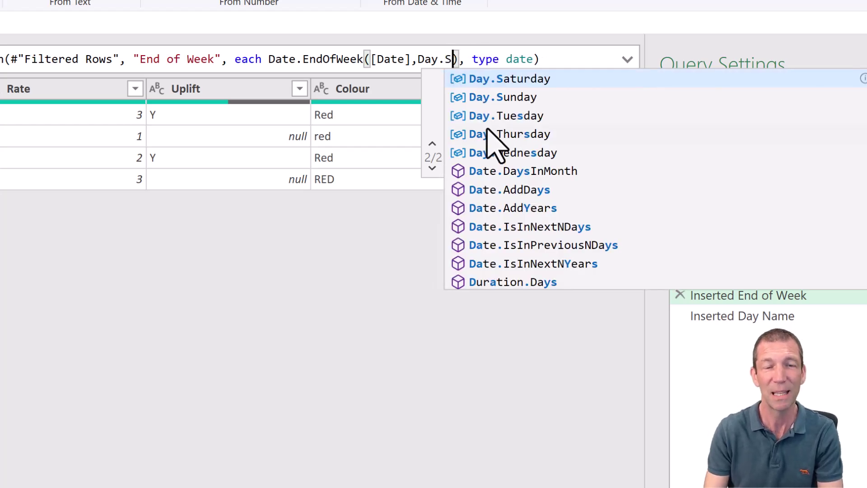
left_click(504, 81)
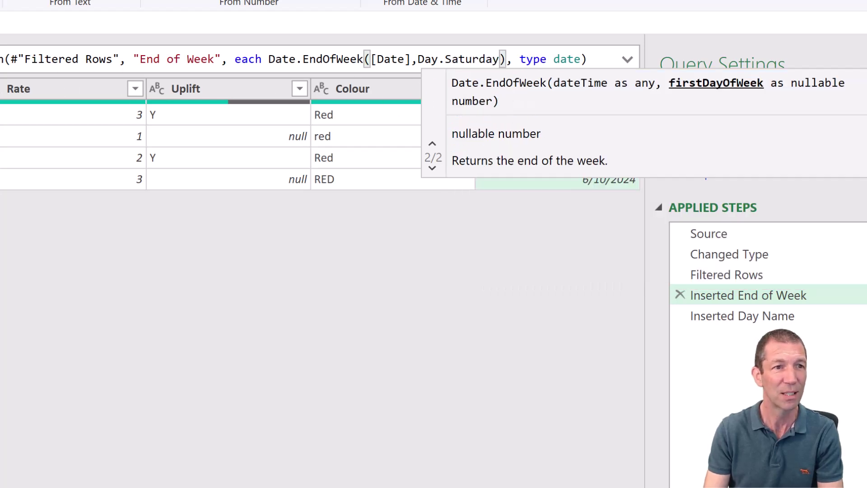
key("Return")
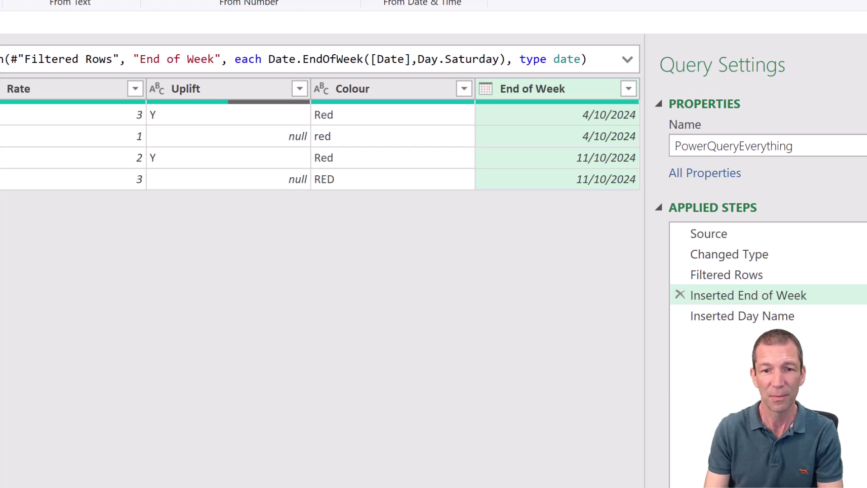
left_click(772, 316)
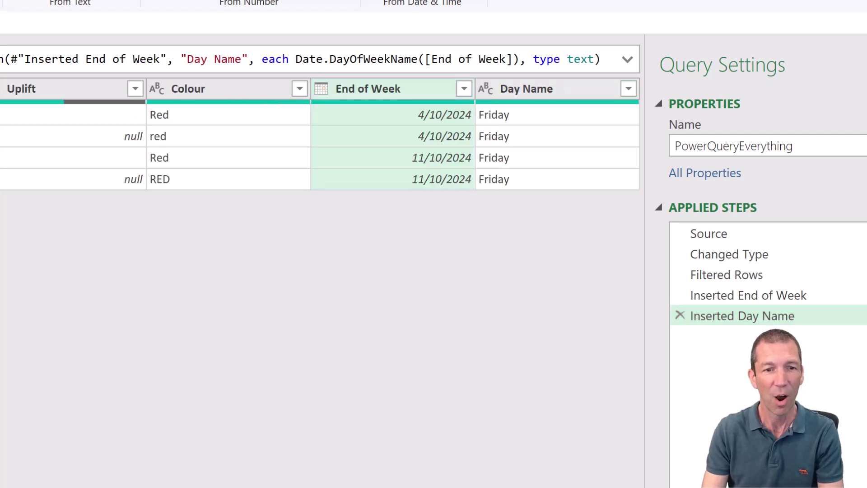
Step: Scroll back to Date, Units and Rate, select Units and start a new Custom Column
scroll(320, 135, "left", 10)
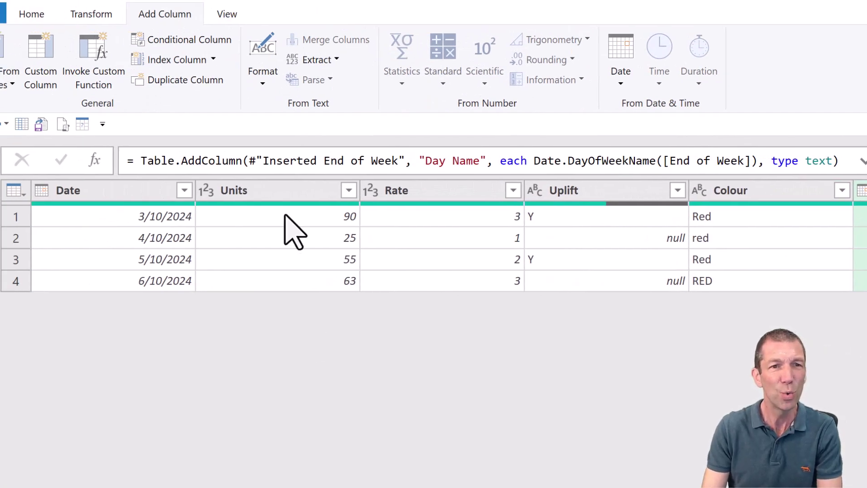
left_click(291, 230)
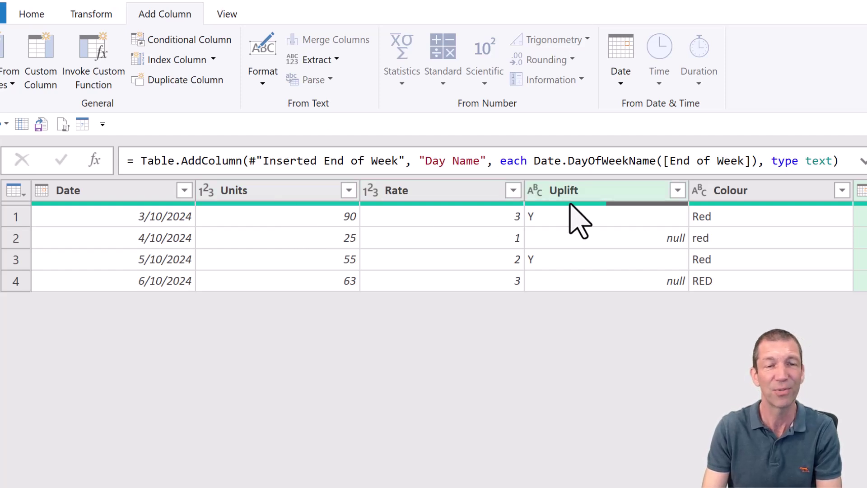
left_click(39, 48)
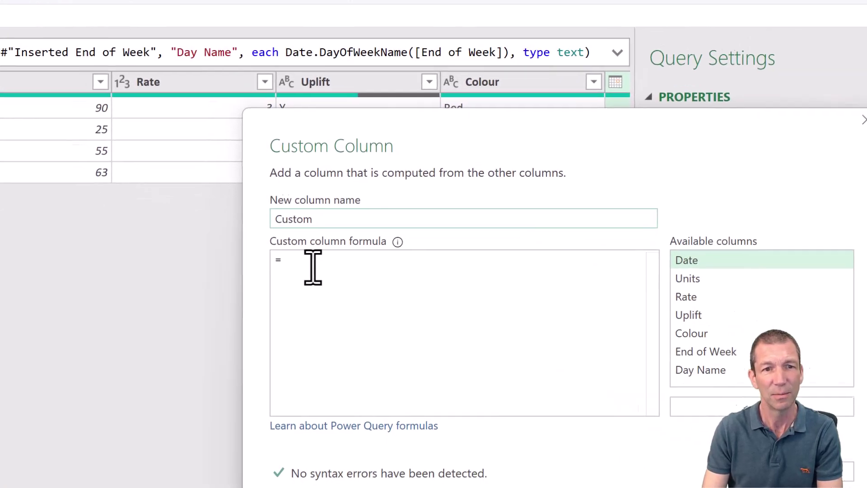
Step: Create the Custom column as if [Uplift] = "Y" then [Rate] else [Units], then reopen its settings
type("if")
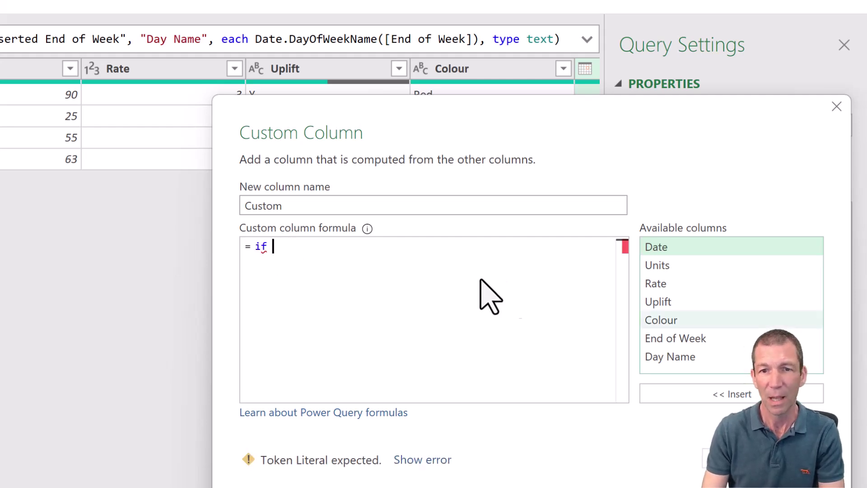
double_click(668, 303)
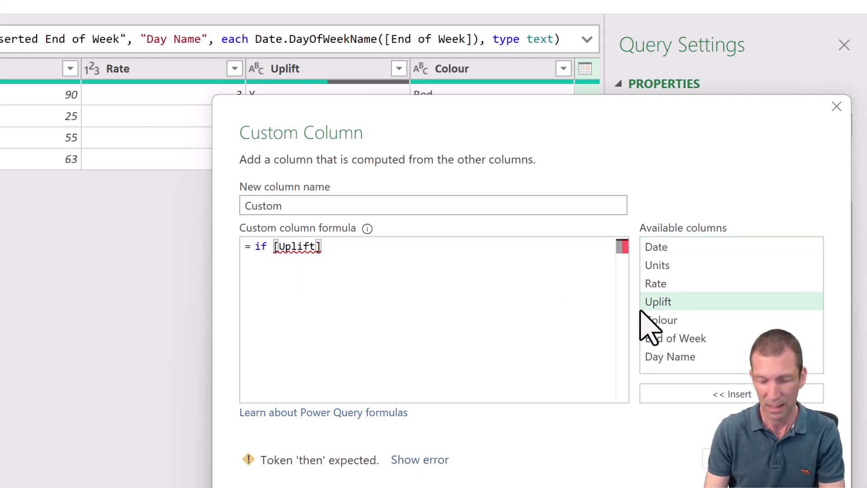
type("= \"")
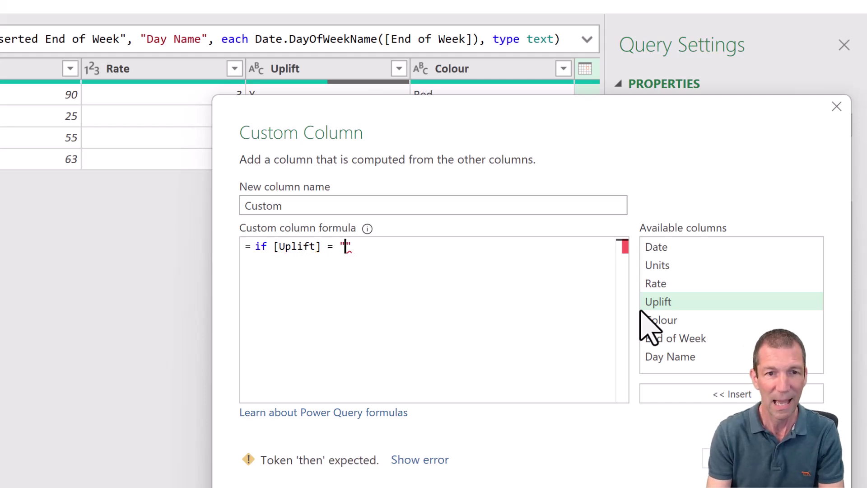
type("Y\"")
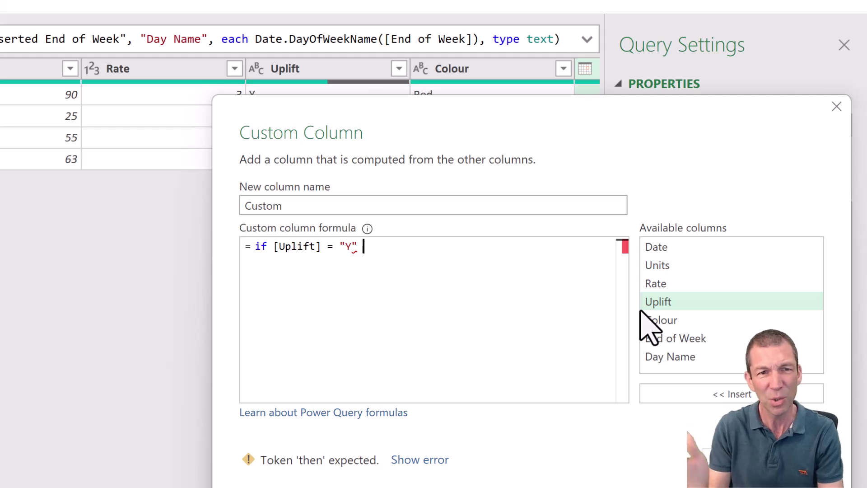
double_click(685, 285)
type("else")
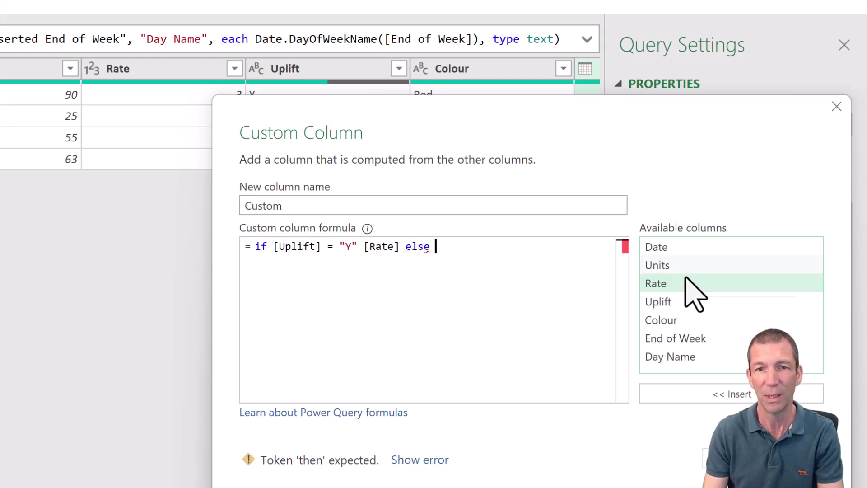
double_click(685, 267)
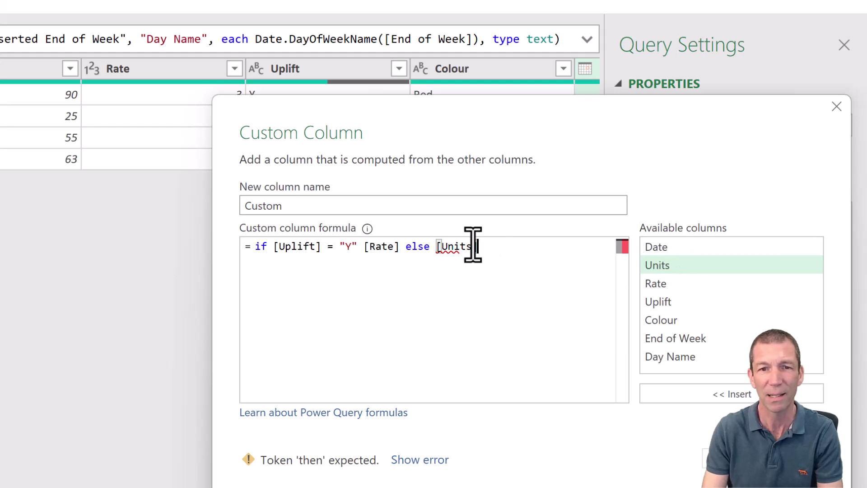
left_click(364, 248)
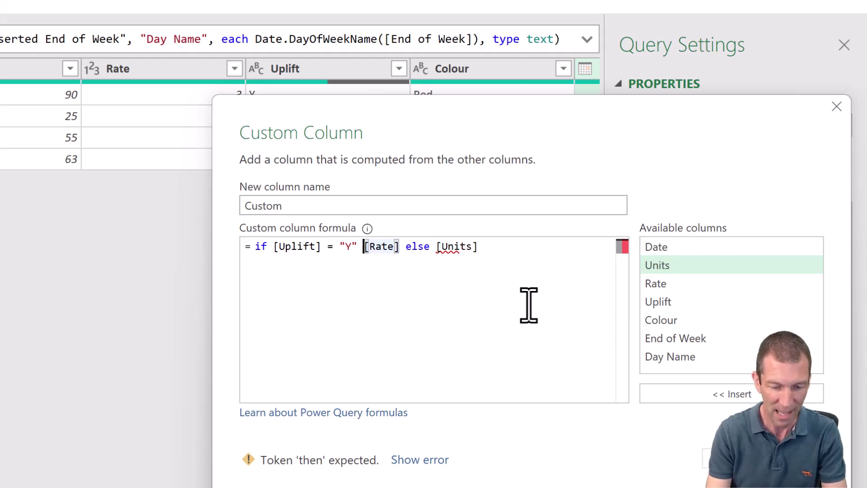
type("then")
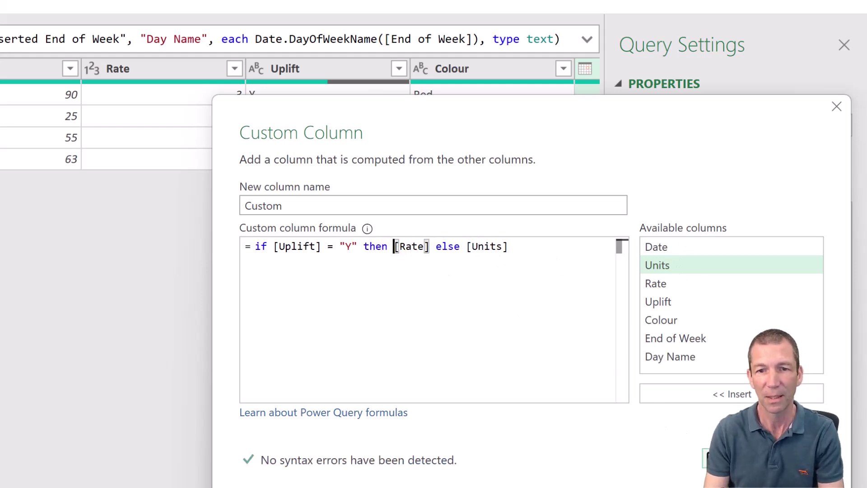
left_click(731, 459)
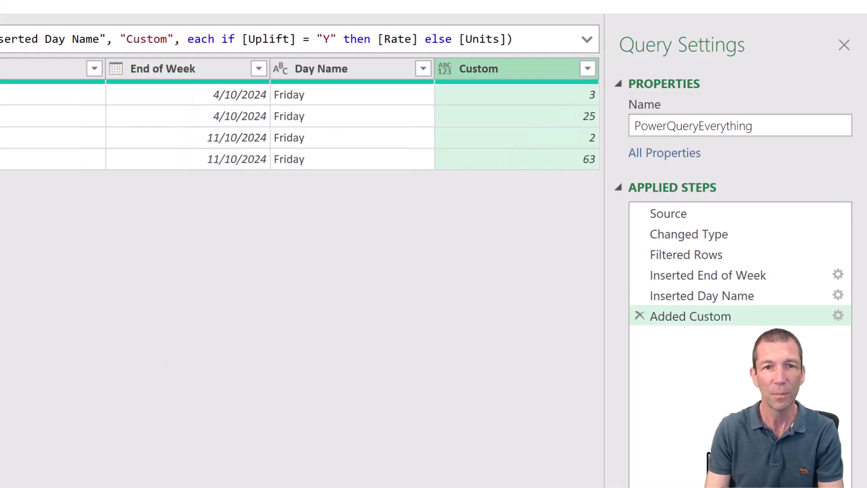
left_click(836, 315)
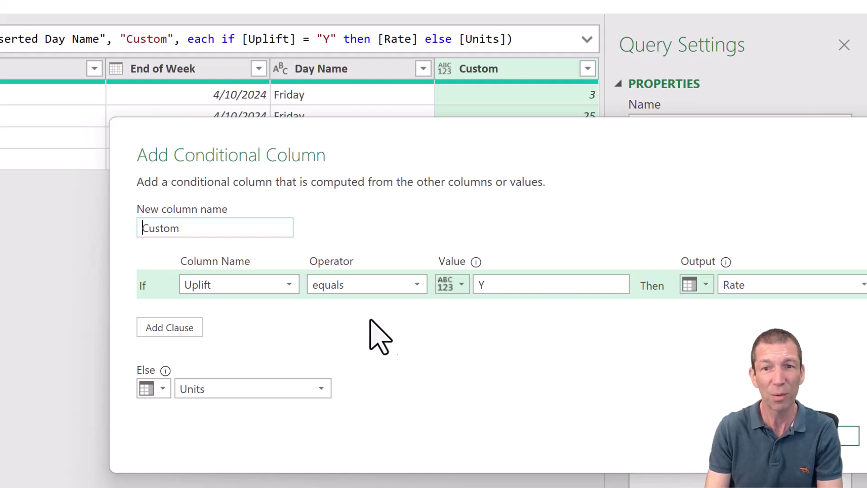
Step: Change the Custom formula's else branch to [Units] +1, so those rows show 26 and 64
key("Return")
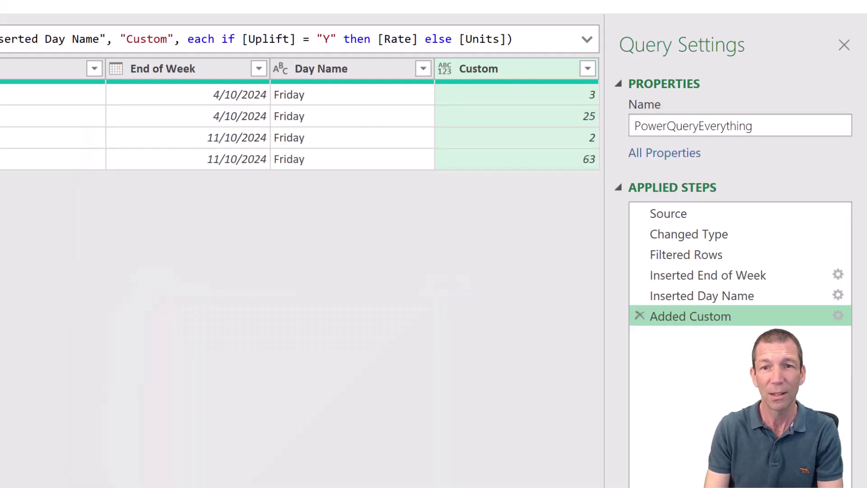
left_click(507, 38)
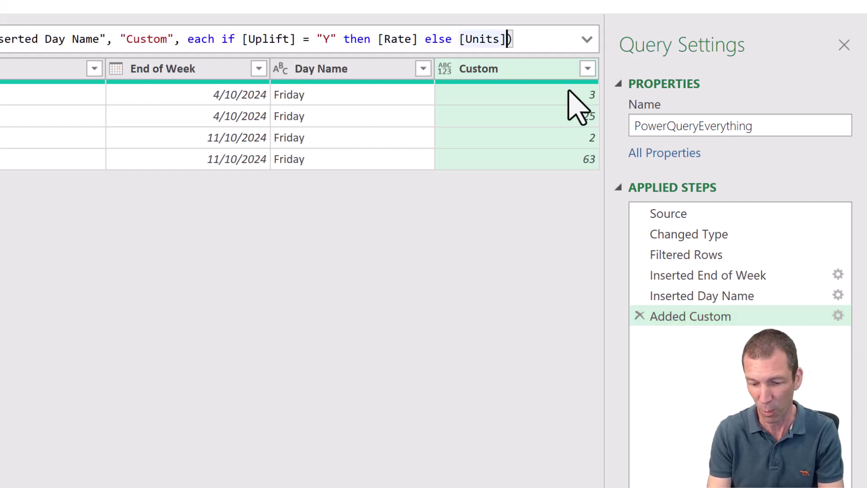
type("+1")
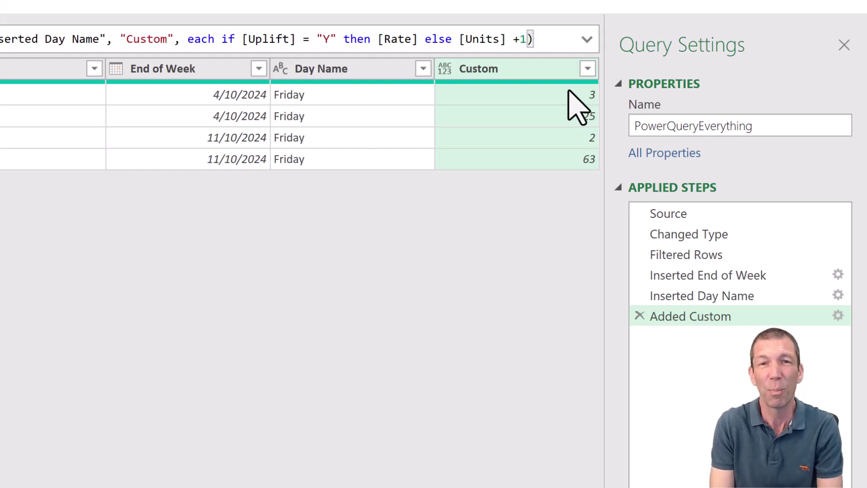
key("Return")
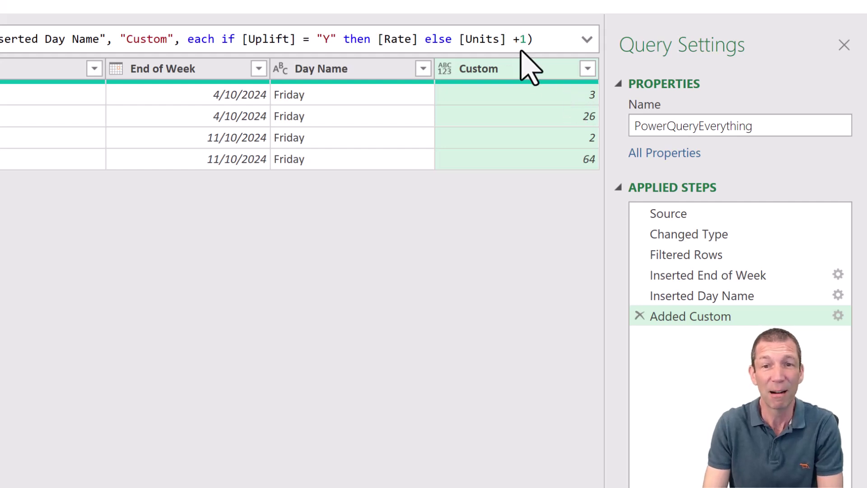
Step: Drop the +1 and make the uplift branch [Units] * [Rate], giving 270, 25, 110 and 63
left_click(837, 315)
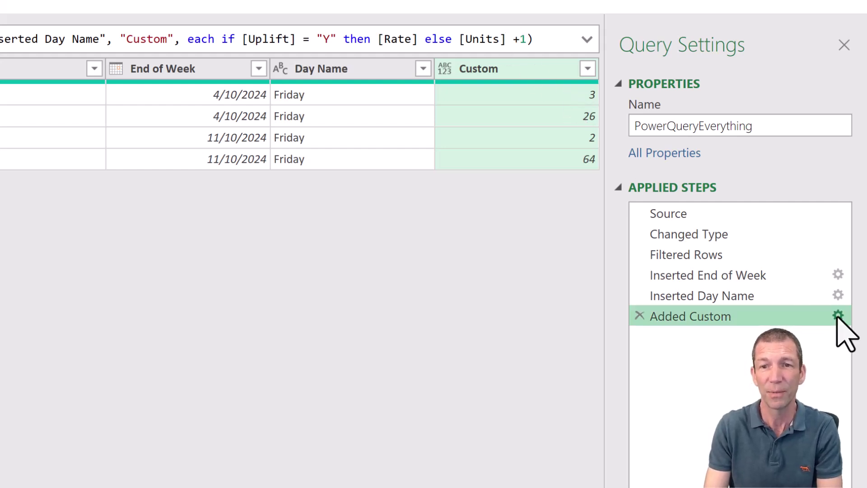
left_click(837, 316)
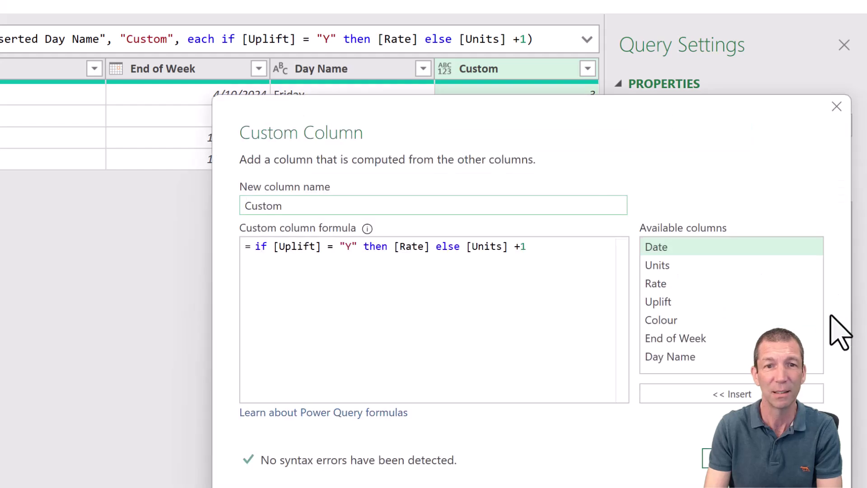
left_click(590, 258)
type("\\")
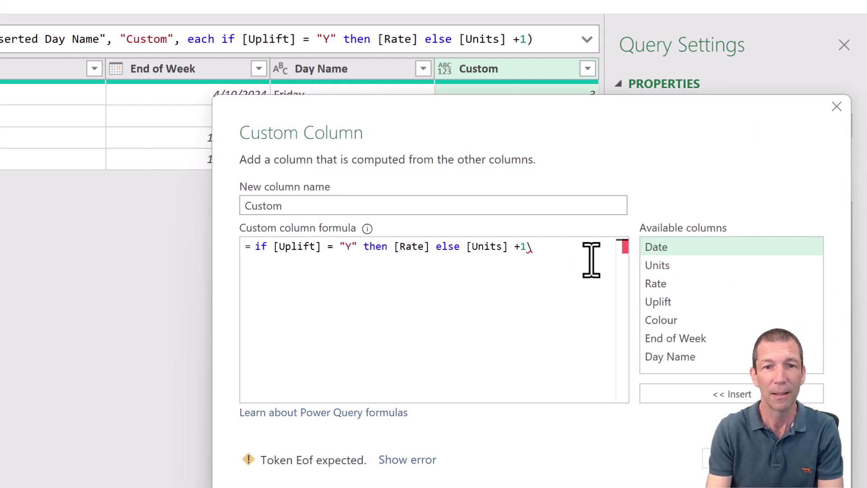
key("BackSpace")
key("BackSpace")
key("BackSpace")
key("BackSpace")
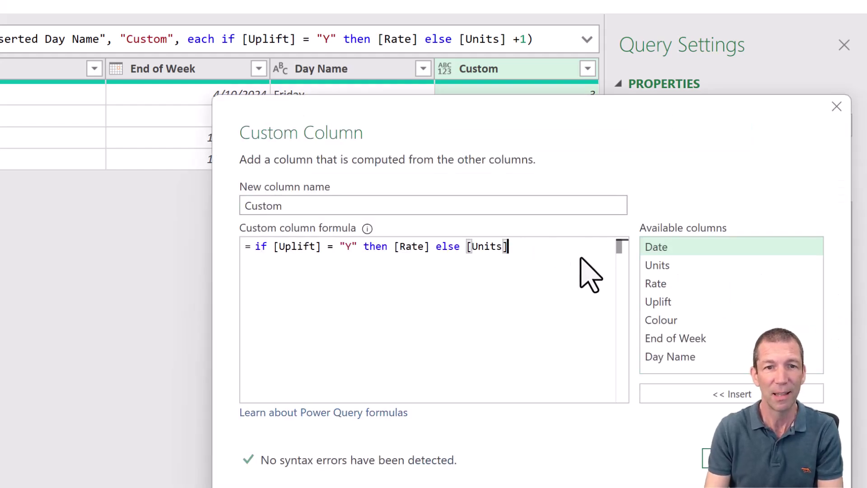
left_click(397, 247)
double_click(666, 271)
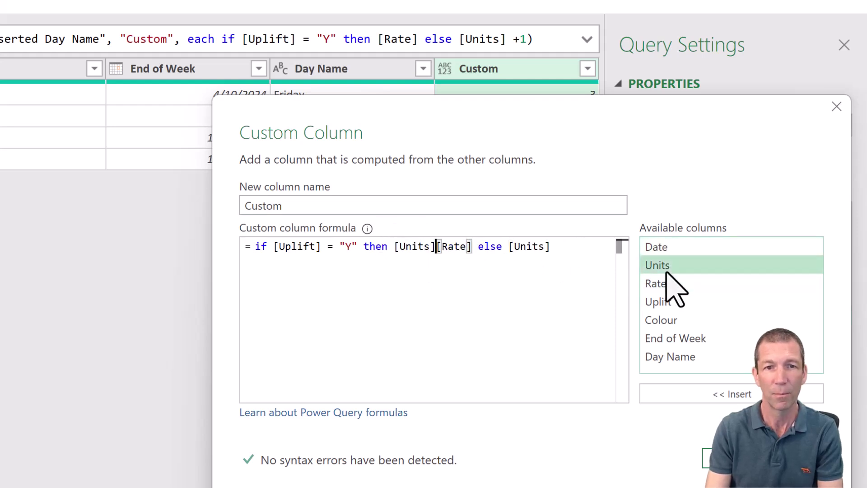
type("*")
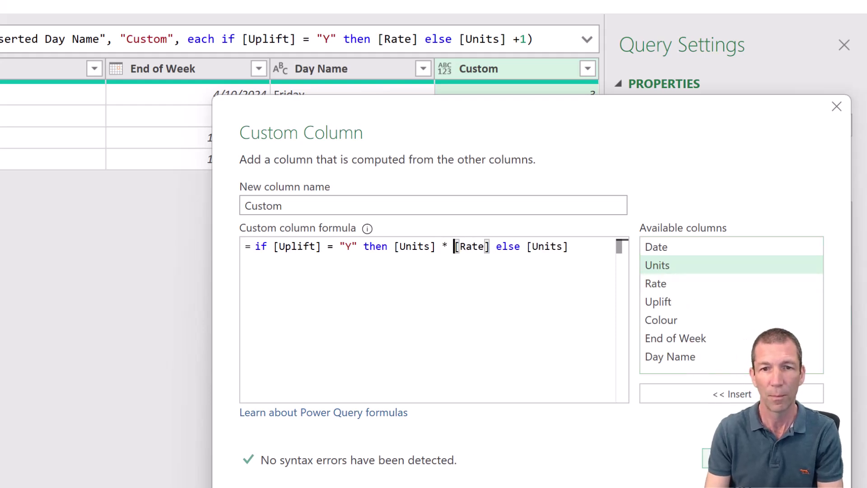
key("Escape")
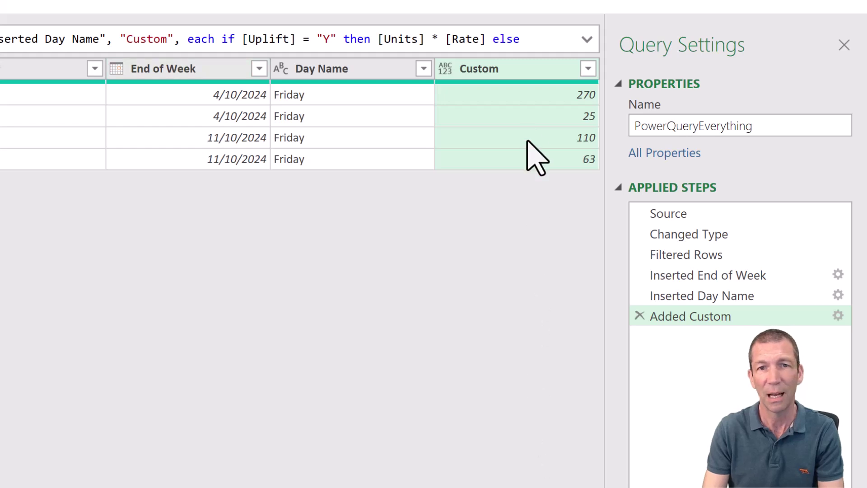
Step: Move the Custom column ahead of End of Week and expand the formula bar
left_click_drag(527, 74, 172, 61)
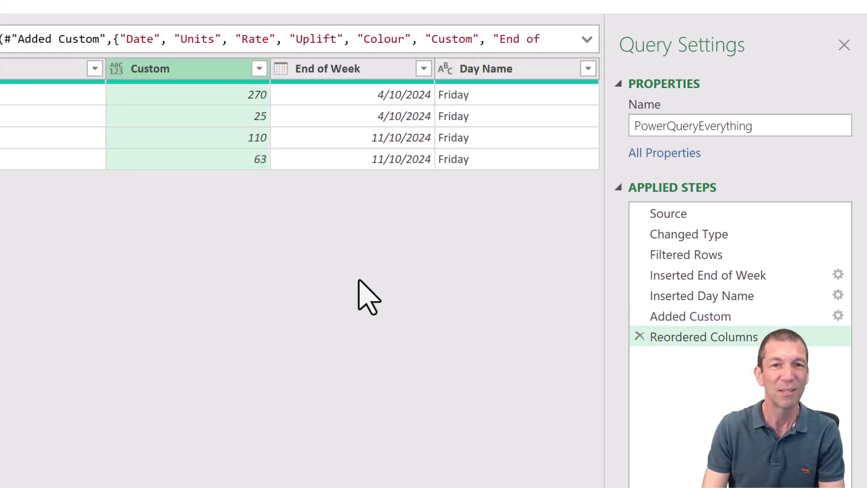
left_click(587, 41)
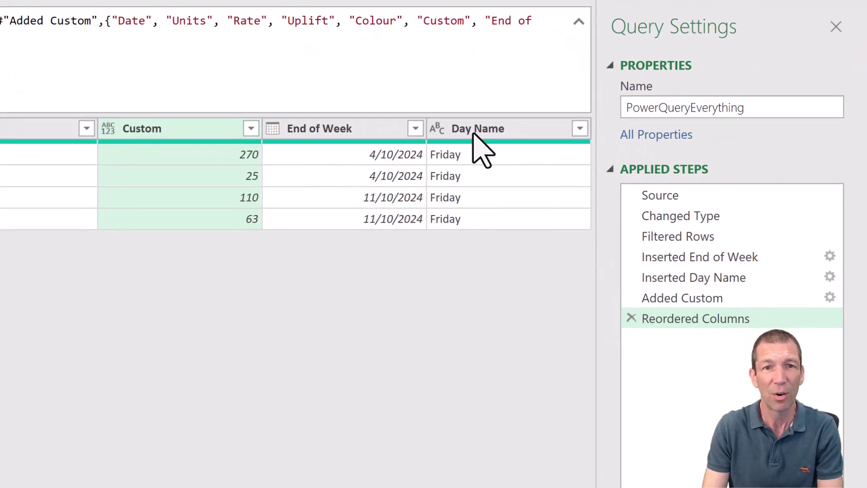
Step: Remove Day Name as a new step after Added Custom, then view the Reordered Columns error
left_click(715, 300)
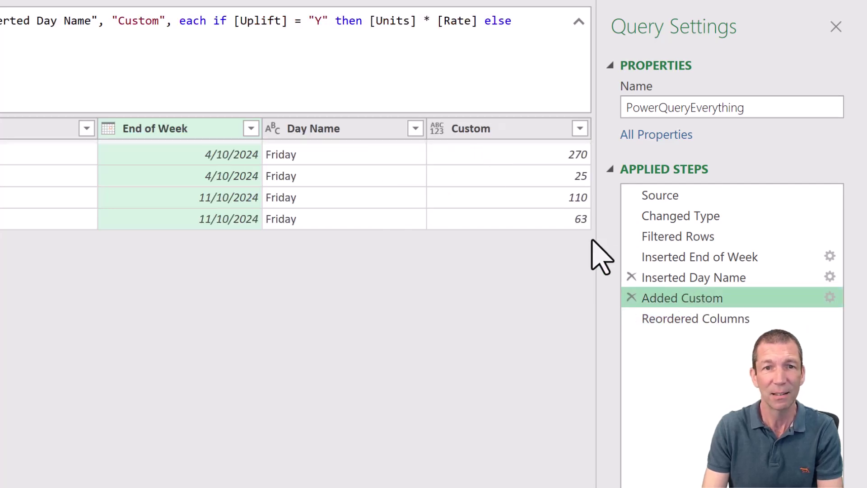
left_click(373, 135)
right_click(382, 152)
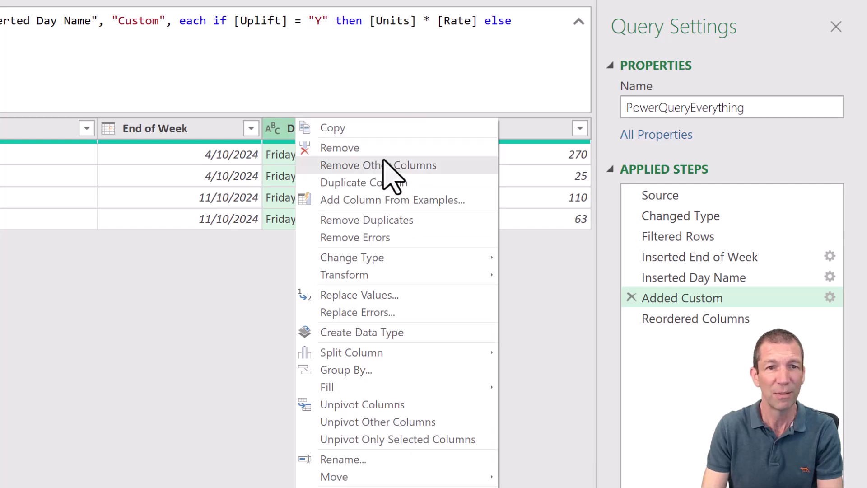
left_click(375, 149)
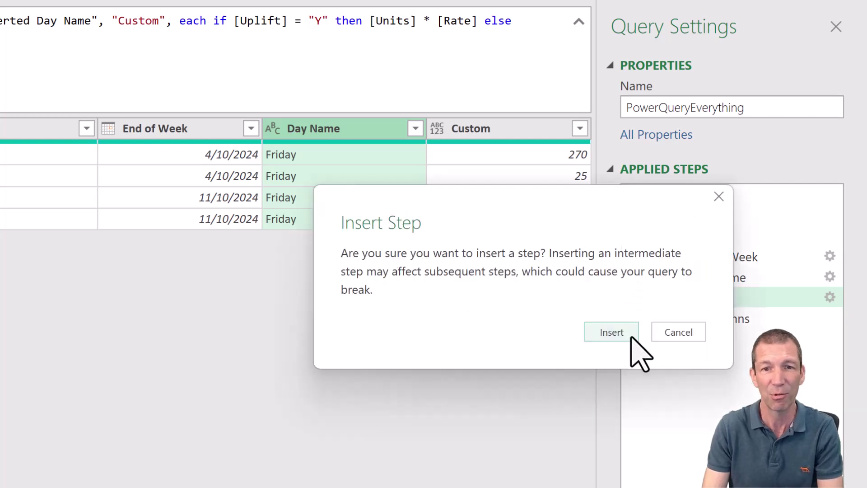
left_click(627, 338)
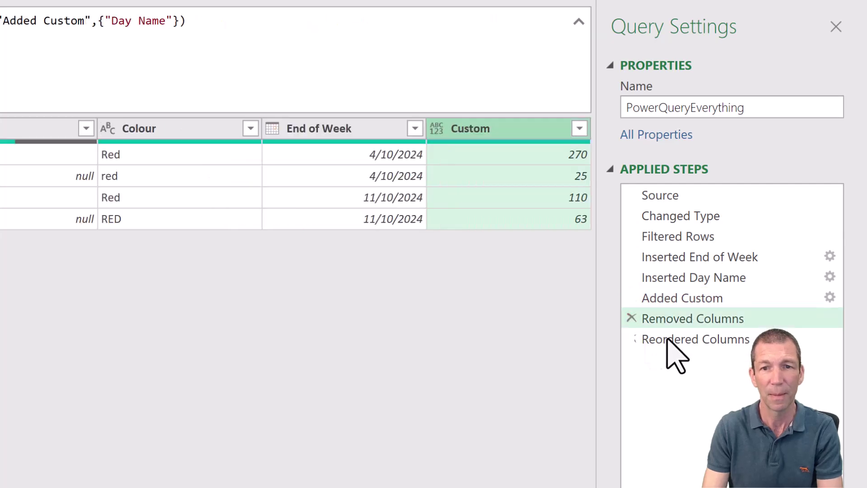
left_click(707, 346)
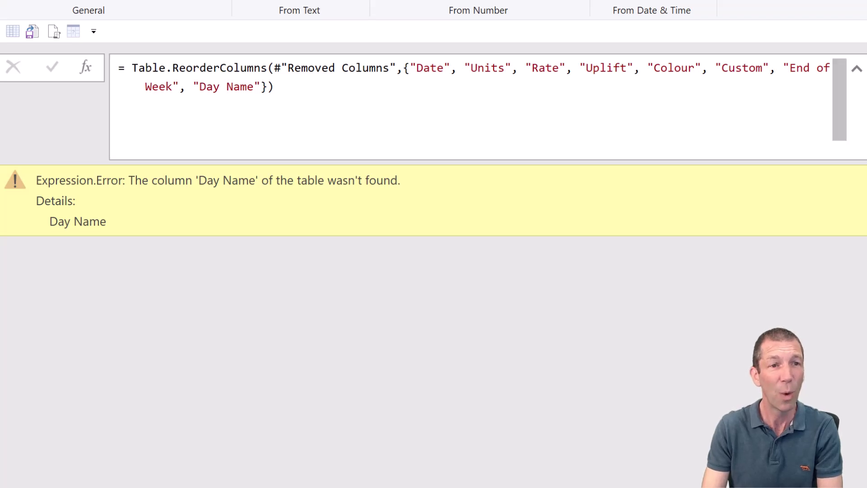
Step: Append MissingField.Ignore to the Reordered Columns formula and commit it
left_click(272, 88)
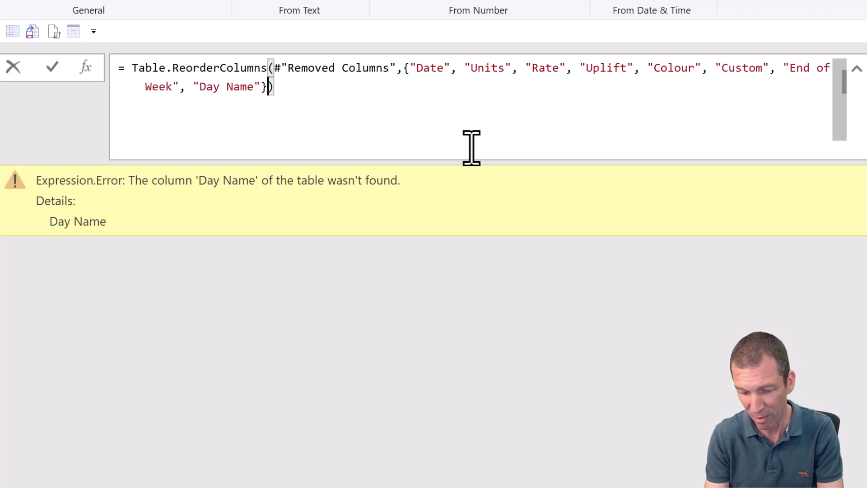
type(", ")
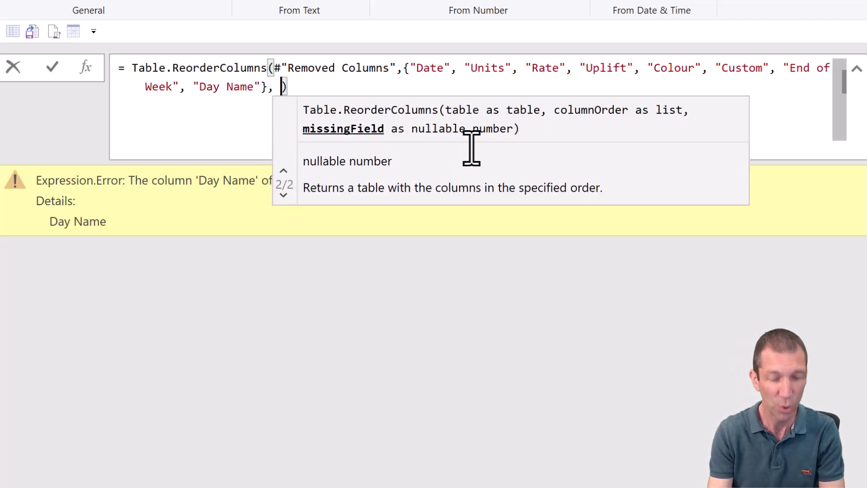
type("i")
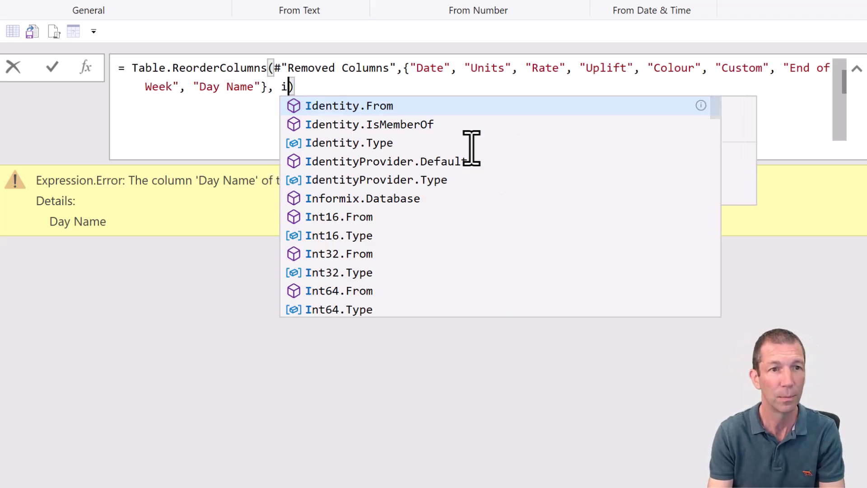
type("gn")
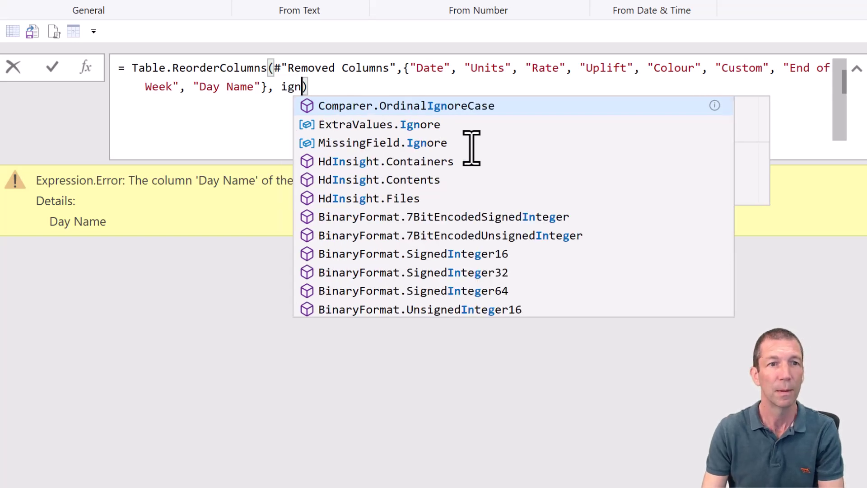
left_click(389, 146)
key("Escape")
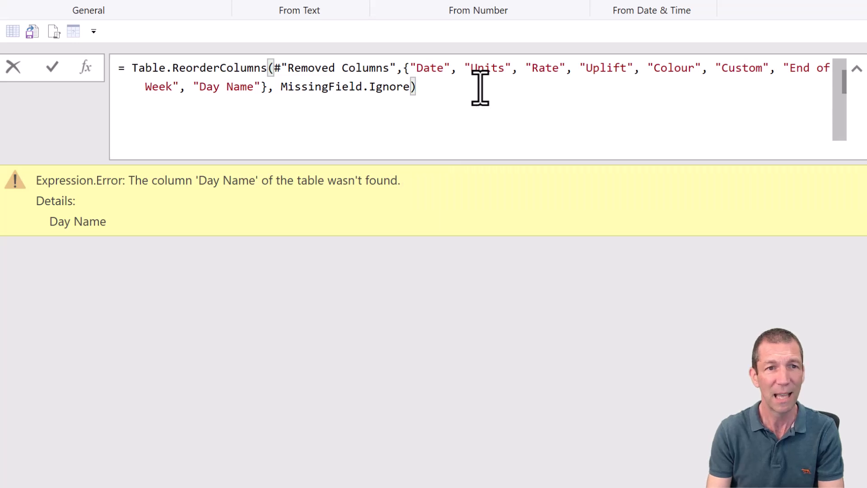
key("Return")
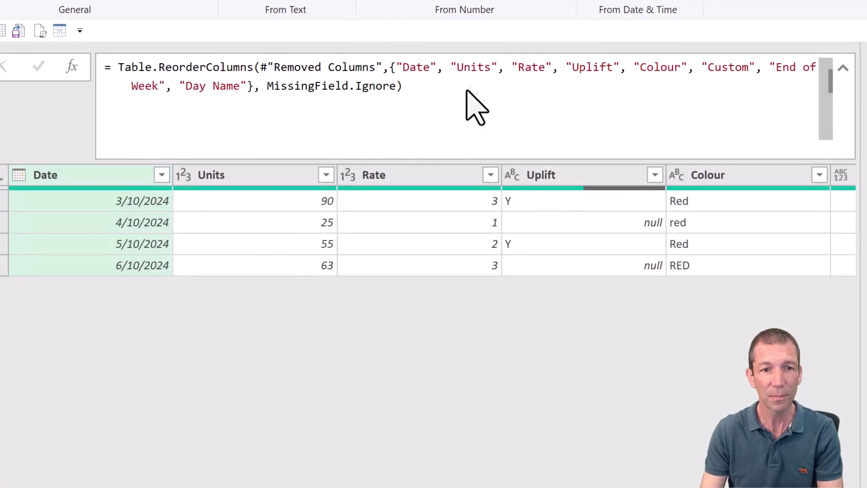
Step: Replace Ignore with UseNull so the missing Day Name column shows nulls
scroll(422, 219, "right", 5)
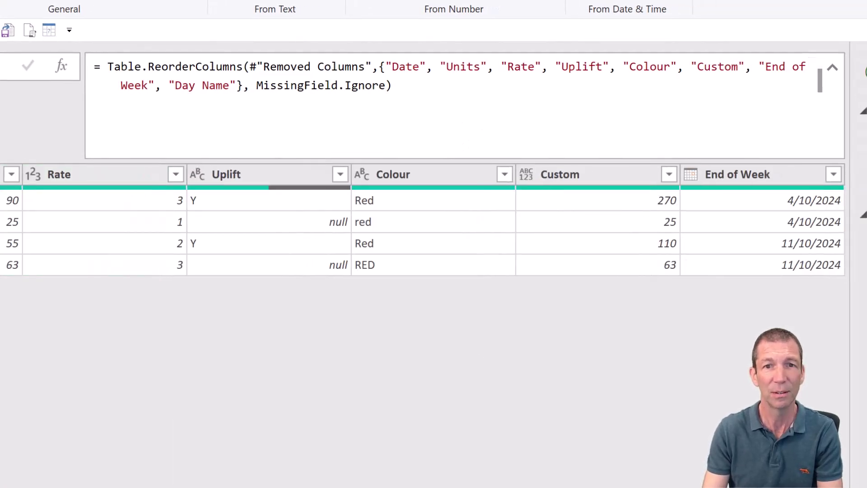
scroll(423, 220, "left", 5)
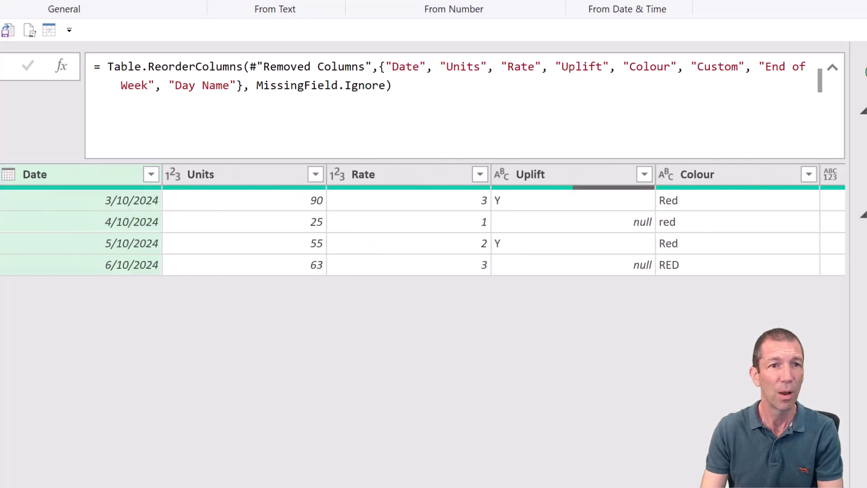
double_click(370, 88)
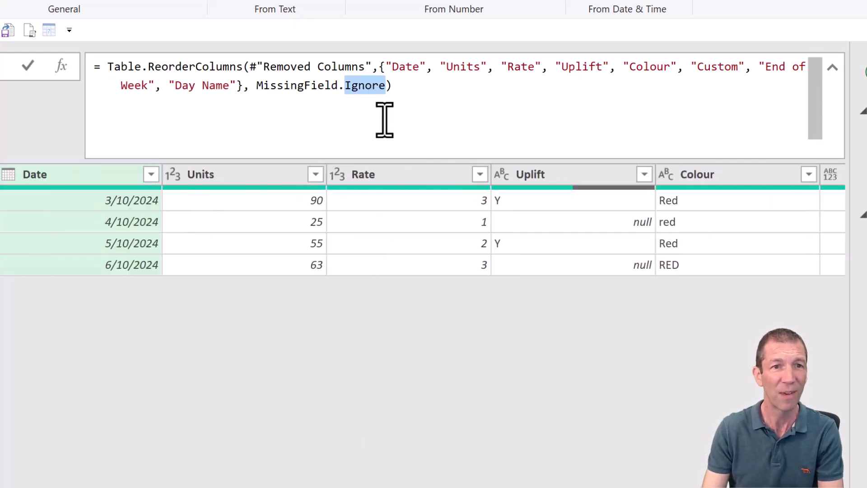
type("Use")
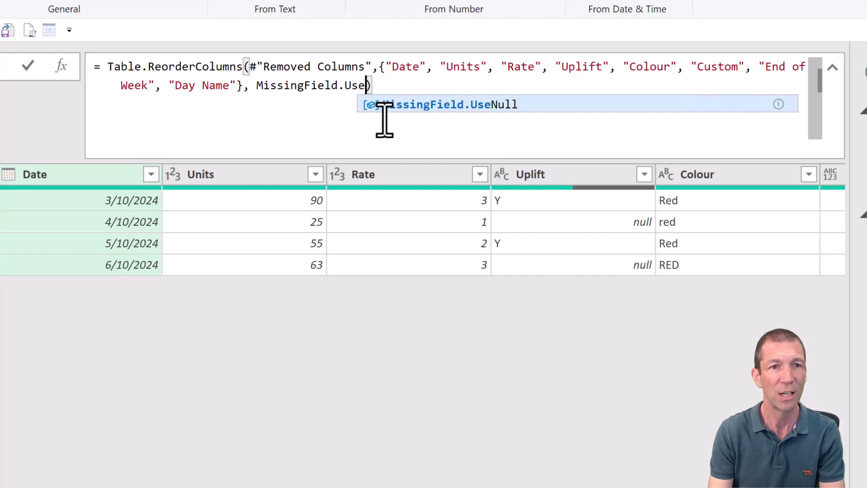
key("Tab")
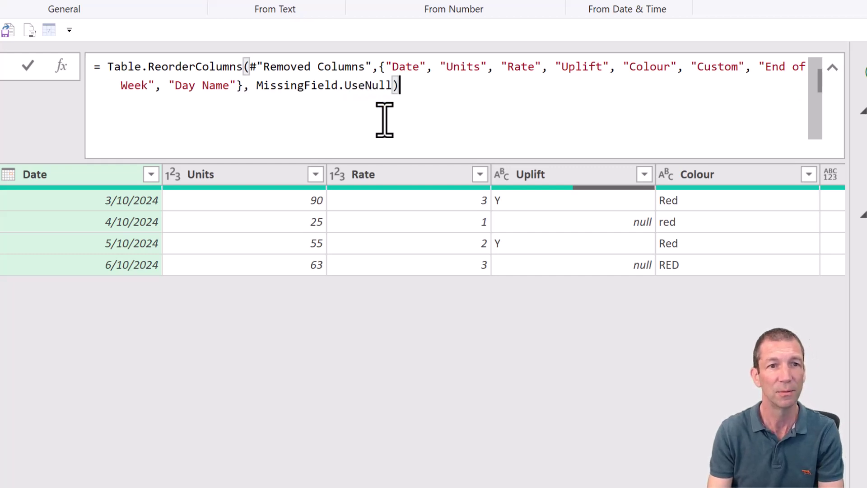
scroll(422, 225, "right", 5)
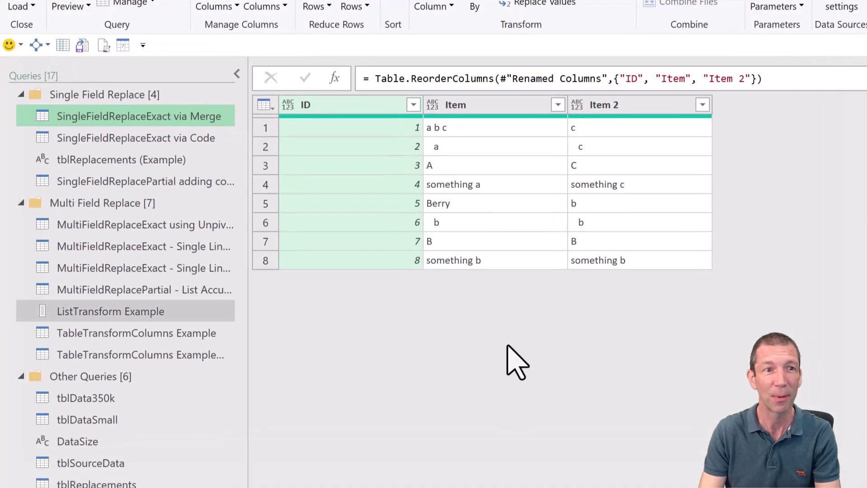
Step: Open the MultiFieldReplaceExact using Unpivot query and compare its Replace and Pivoted Column step results
left_click(158, 225)
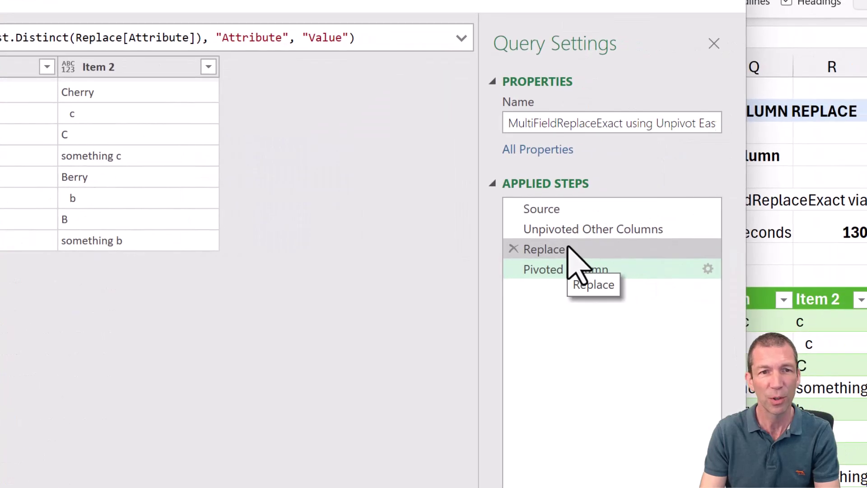
left_click(569, 248)
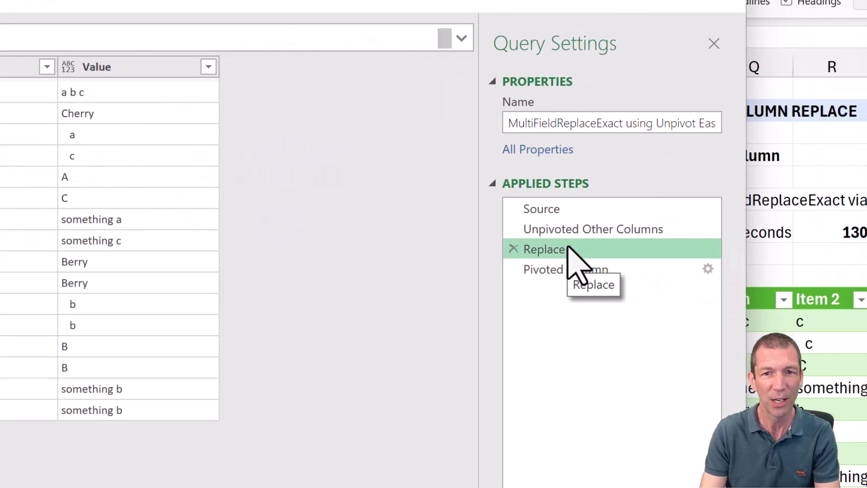
left_click(579, 270)
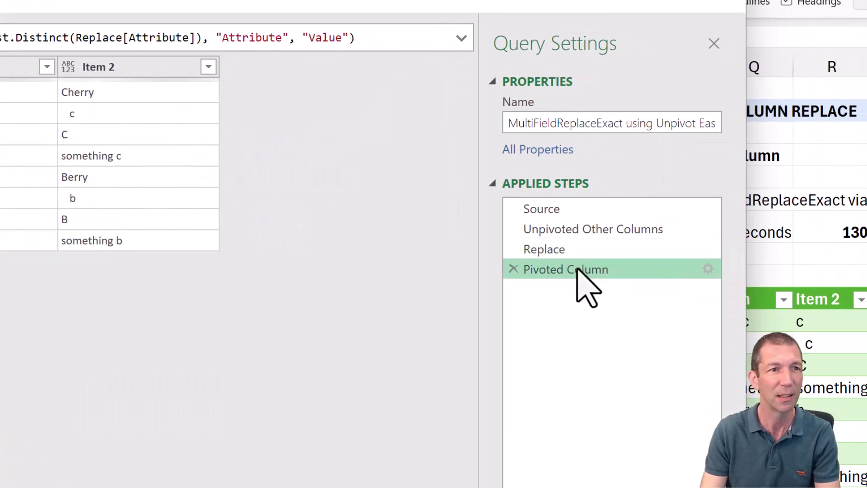
left_click(570, 249)
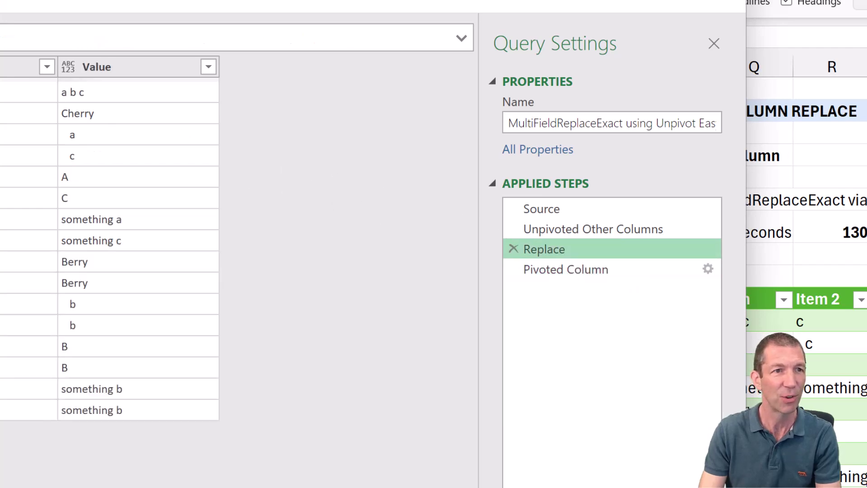
left_click(584, 271)
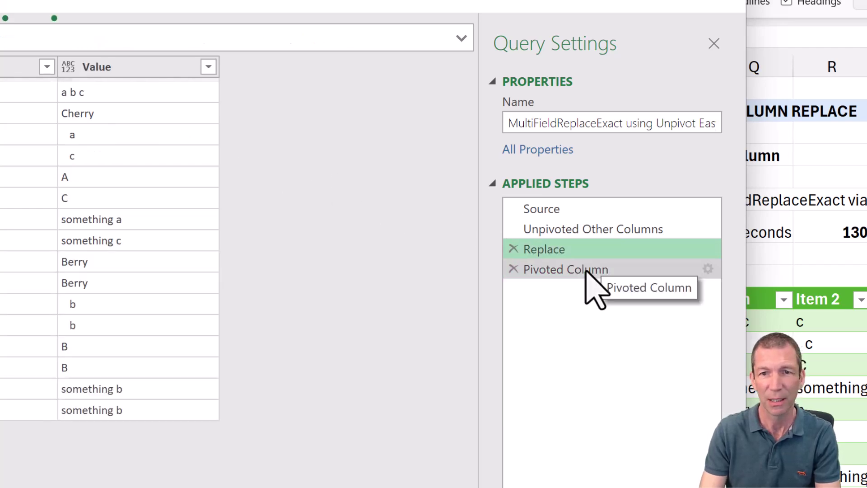
Step: Rename the Pivoted Column step to 'Other' through its Properties
right_click(559, 273)
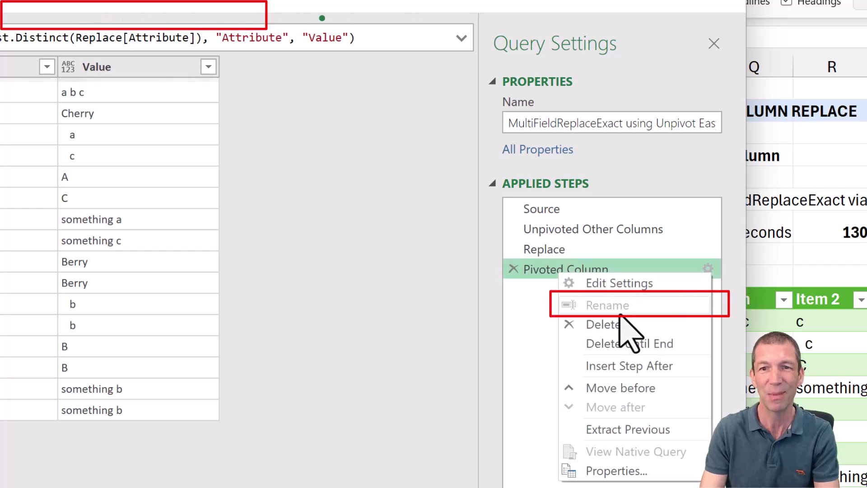
left_click(611, 472)
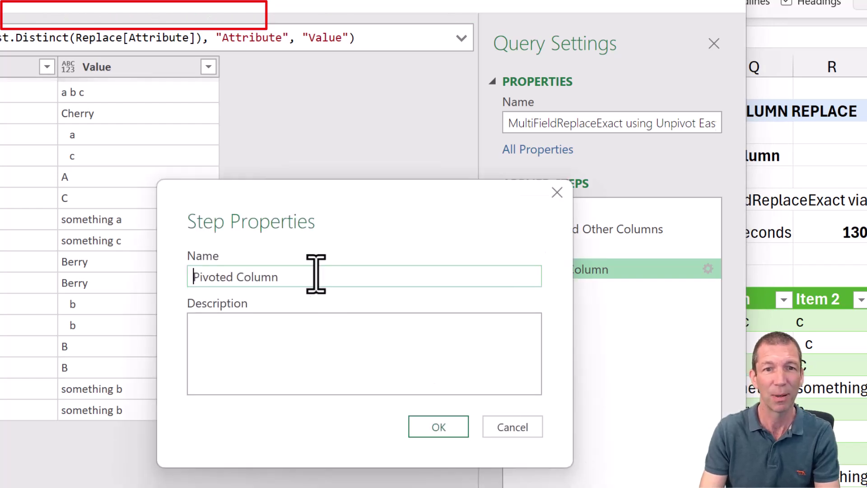
left_click(313, 270)
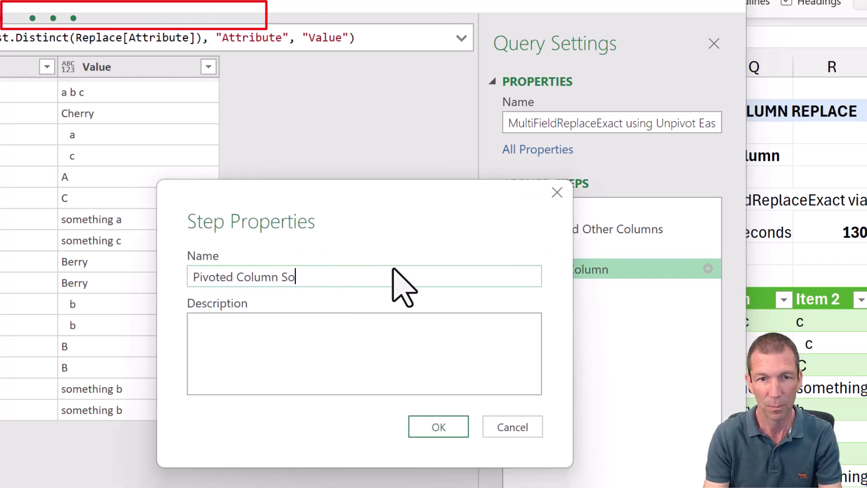
key("BackSpace")
key("BackSpace")
key("BackSpace")
key("BackSpace")
key("BackSpace")
key("BackSpace")
key("BackSpace")
key("BackSpace")
key("BackSpace")
type("Other")
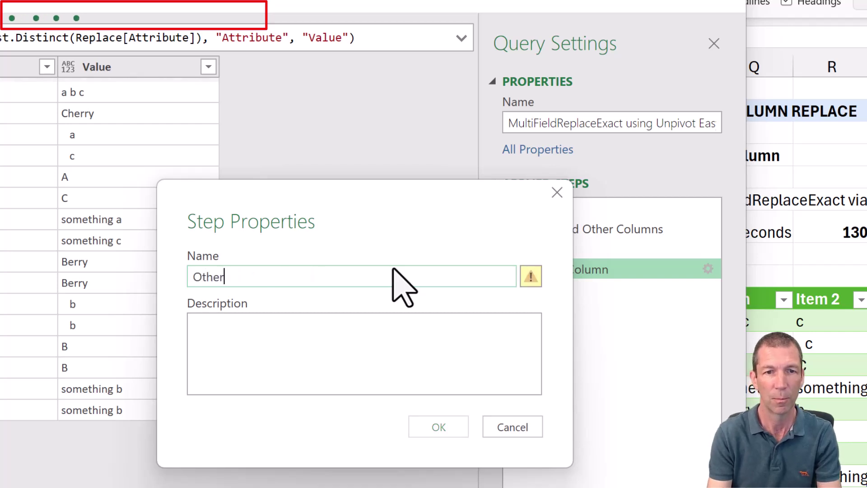
left_click(437, 427)
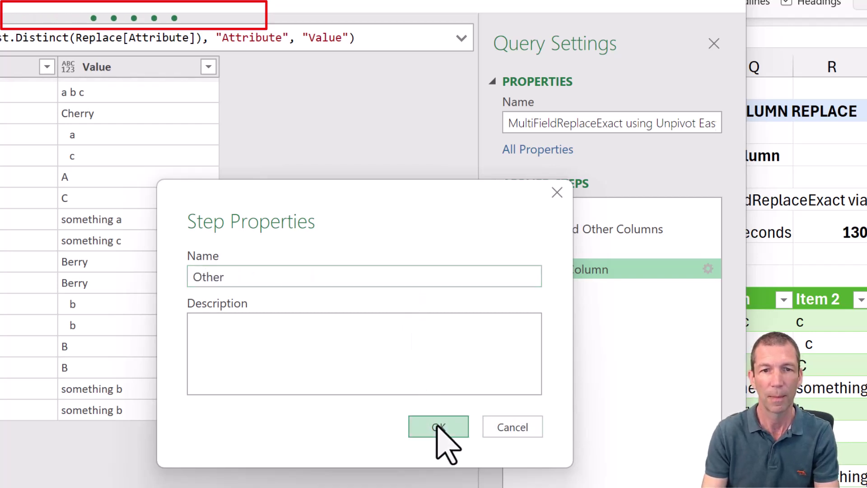